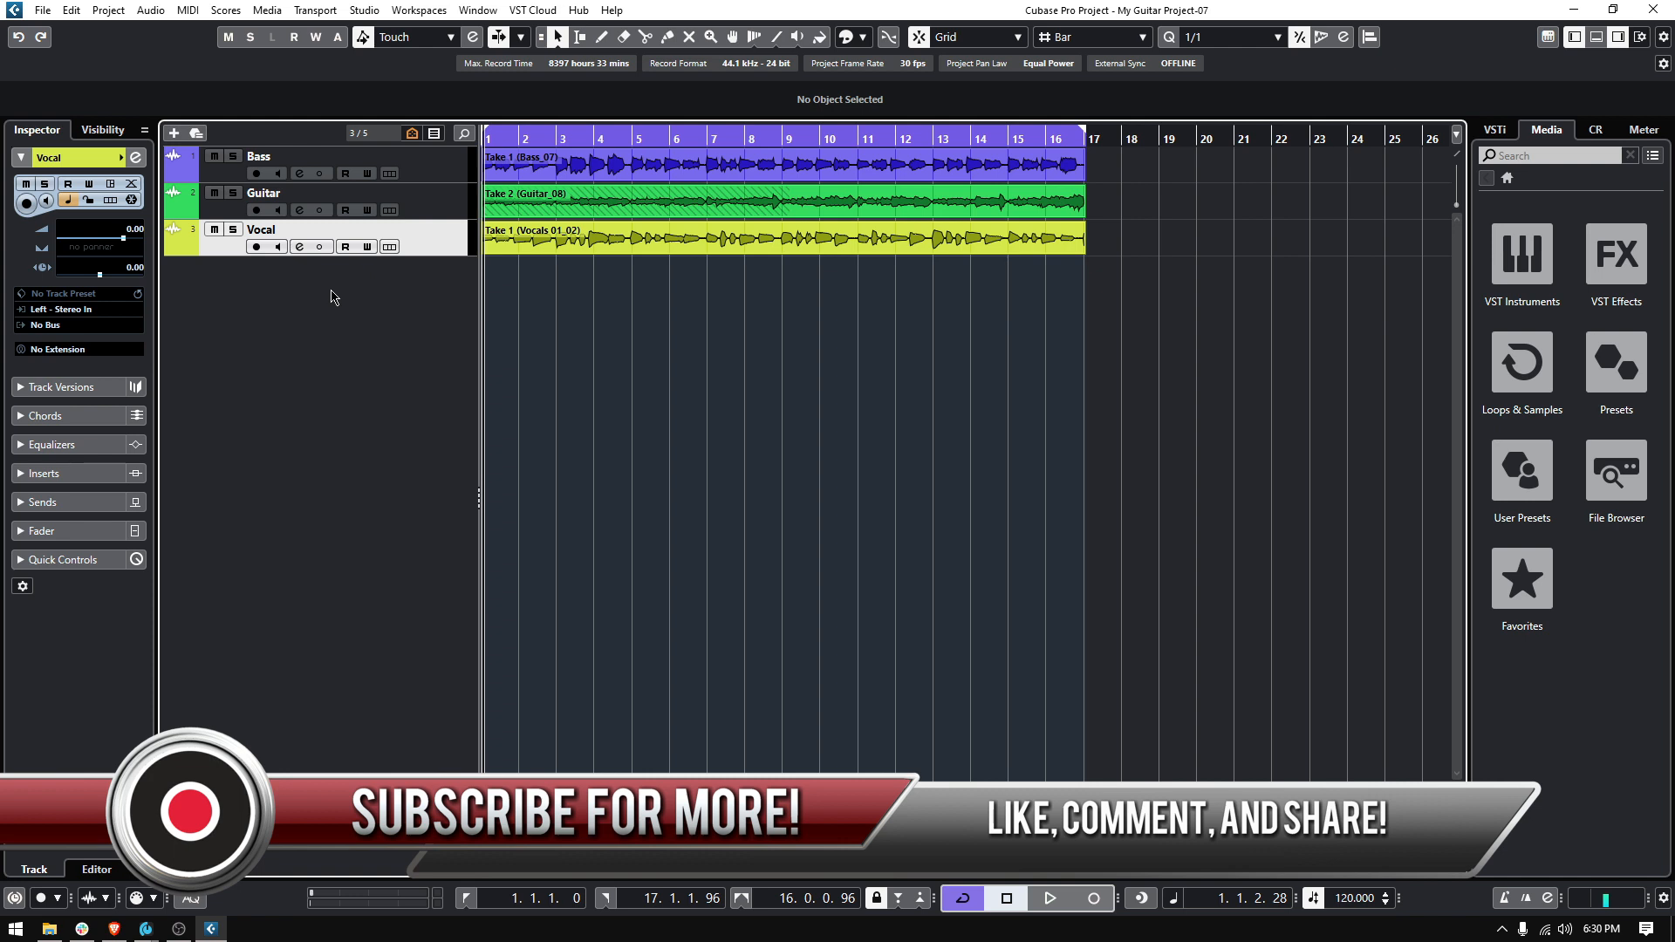
Open the Studio Setup dialog and close it again
{"action": "left_click", "coordinate": [363, 10]}
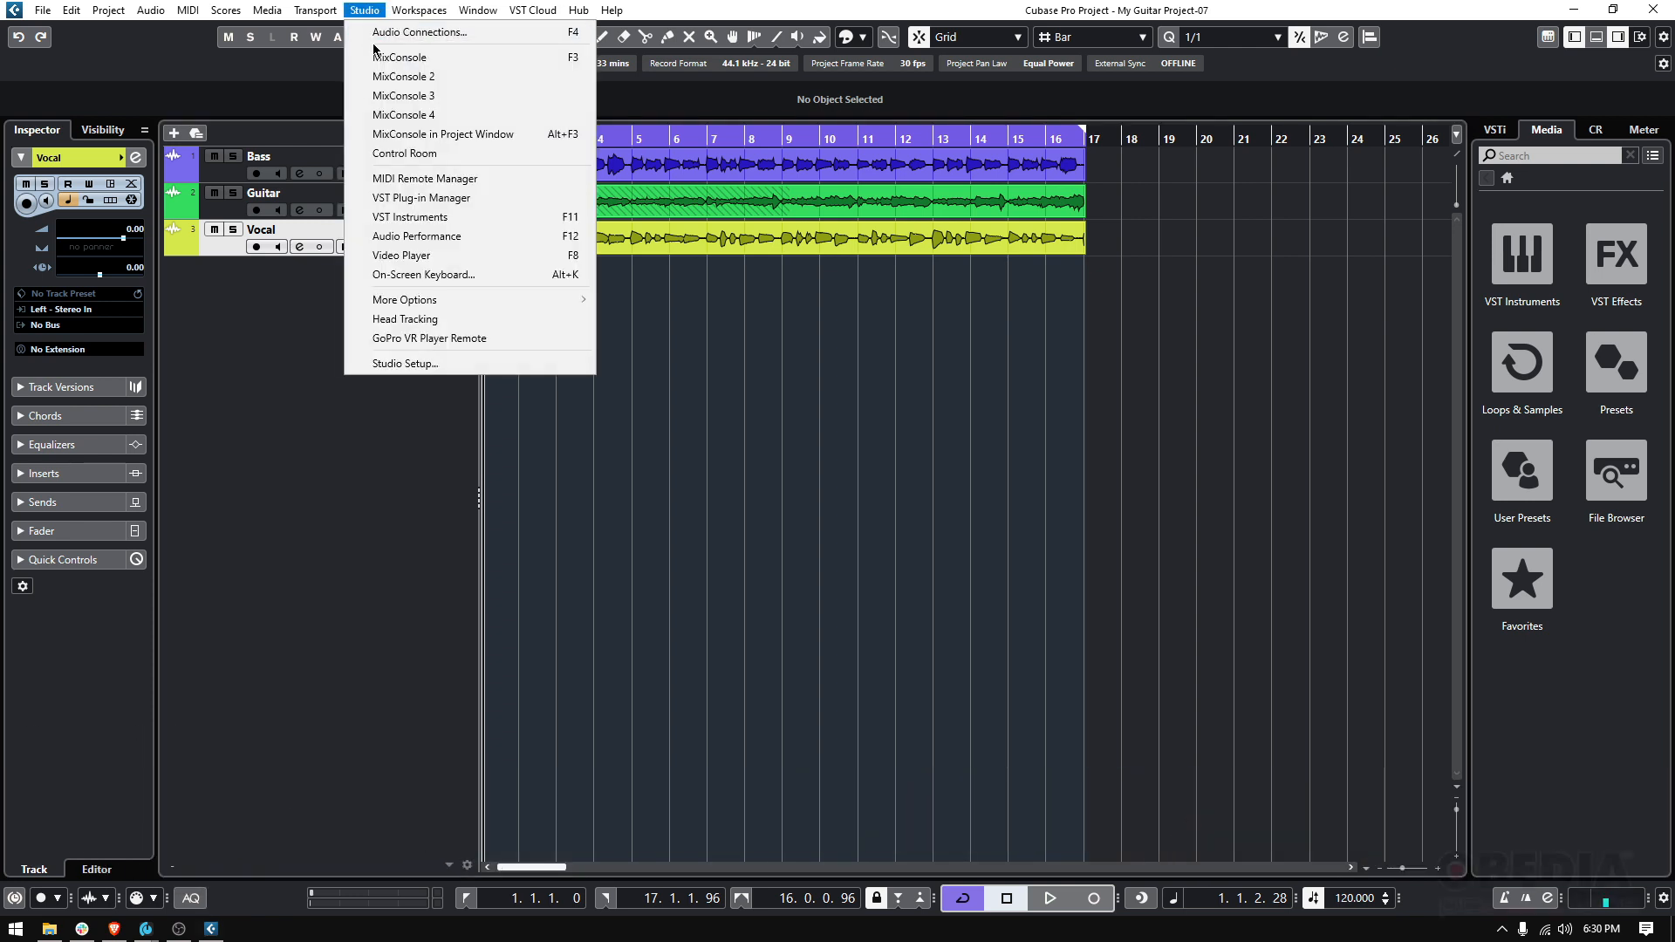
{"action": "left_click", "coordinate": [431, 364]}
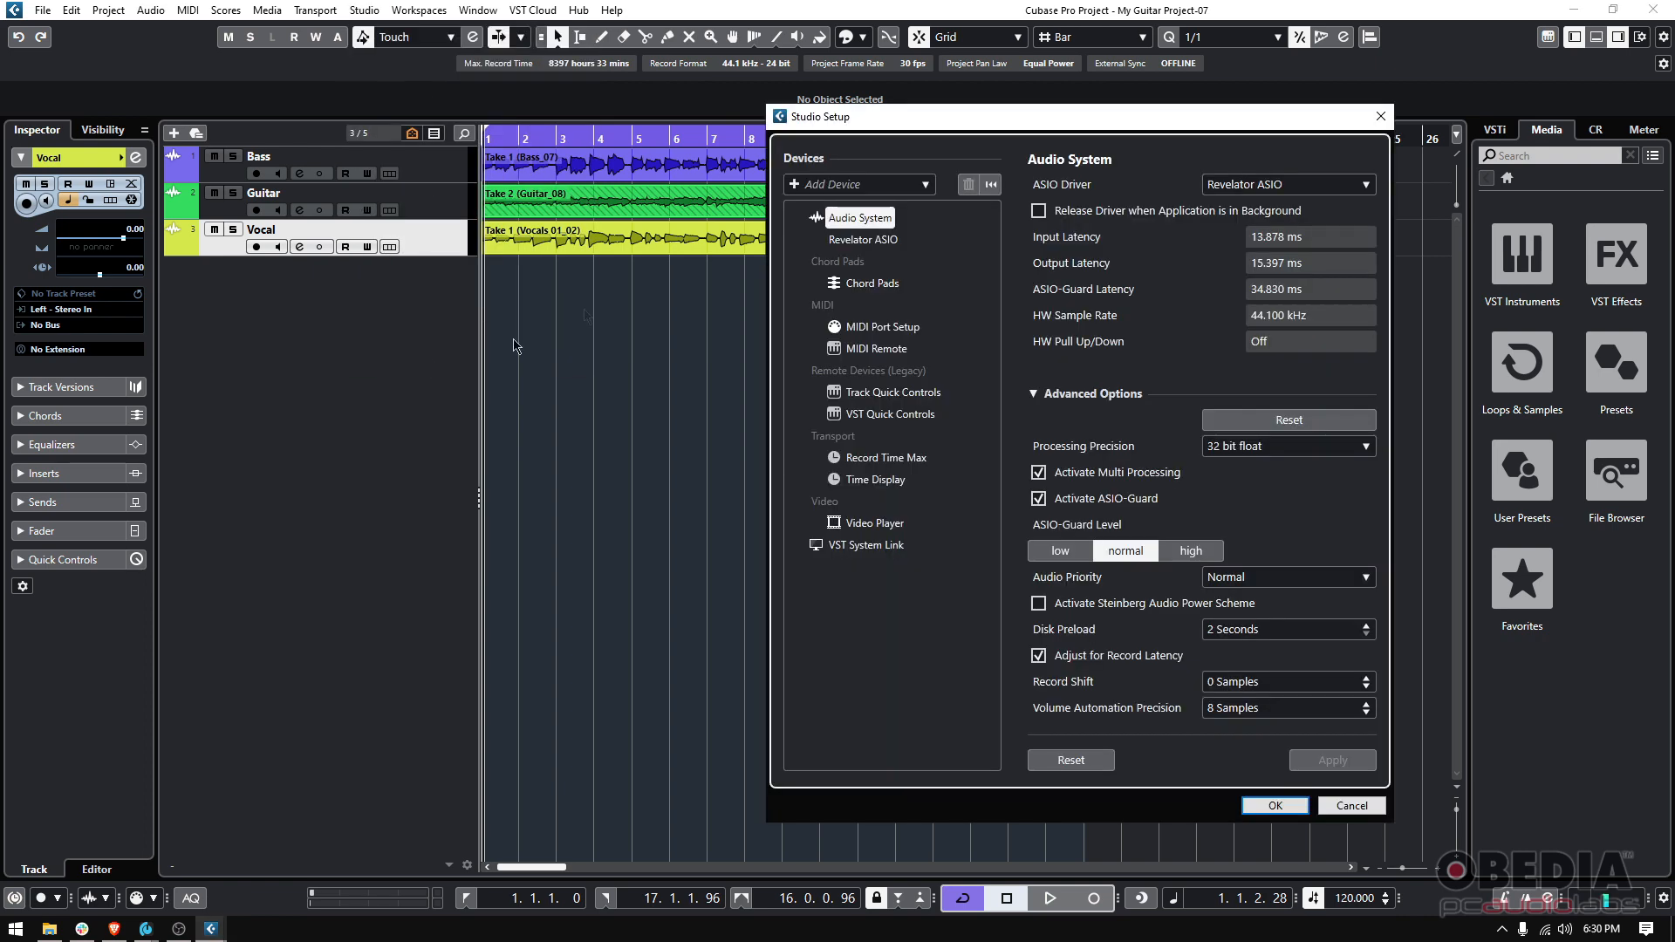
{"action": "mouse_move", "coordinate": [955, 122]}
{"action": "left_mouse_down"}
{"action": "mouse_move", "coordinate": [934, 139]}
{"action": "mouse_move", "coordinate": [972, 141]}
{"action": "left_mouse_up"}
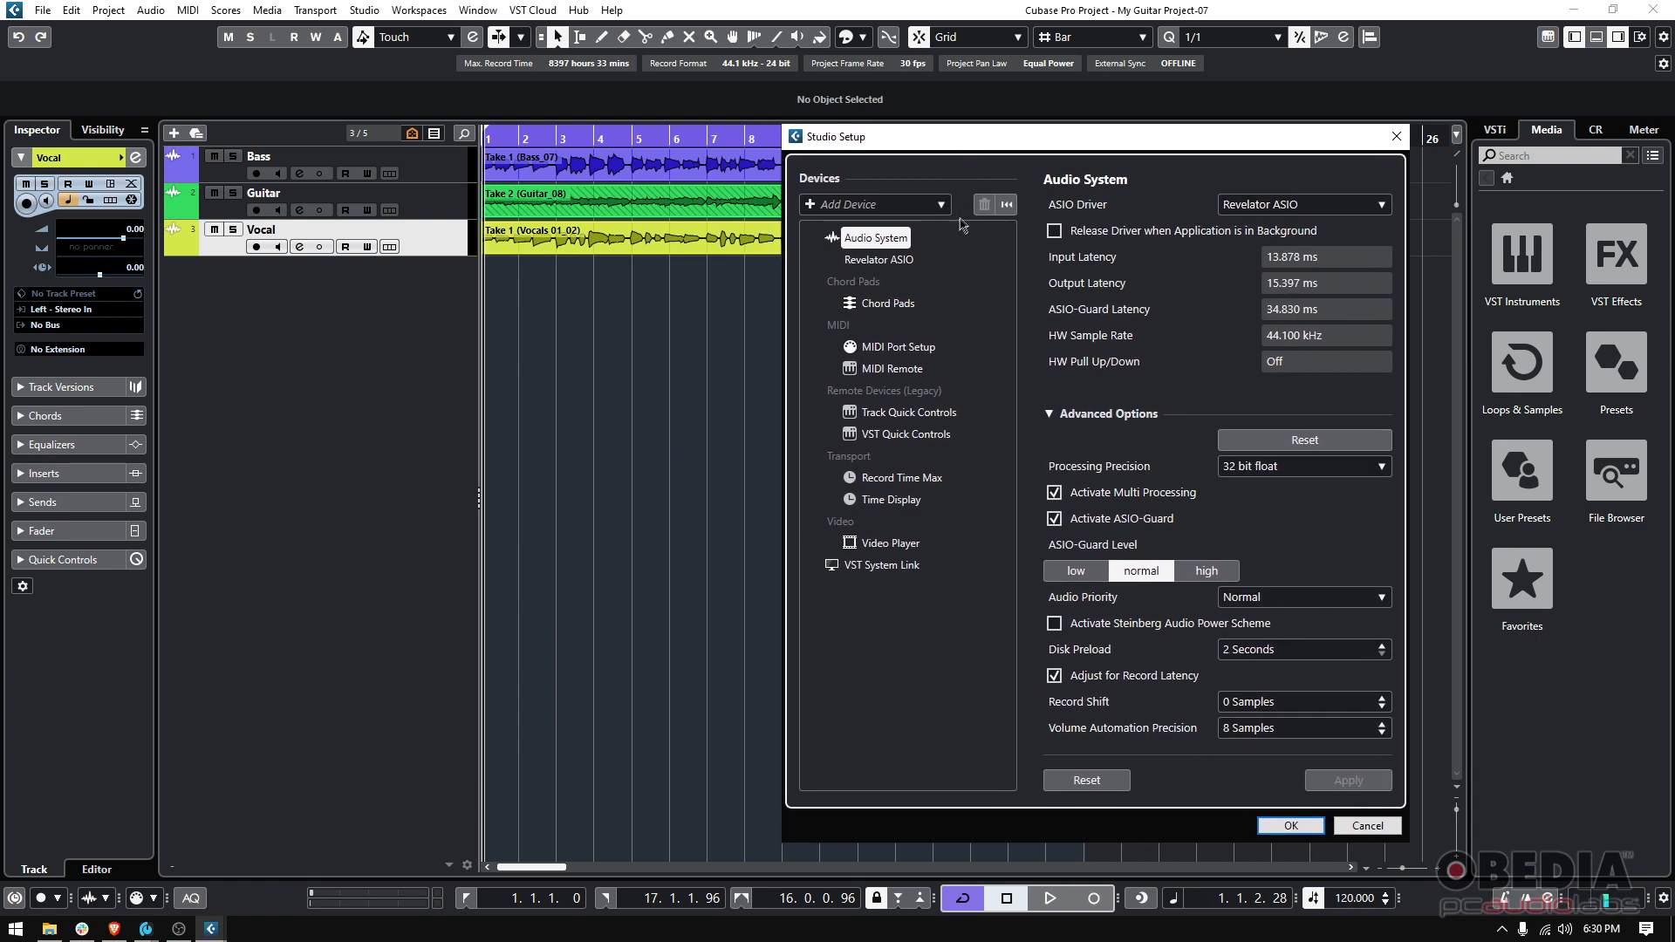
{"action": "left_click", "coordinate": [1397, 136]}
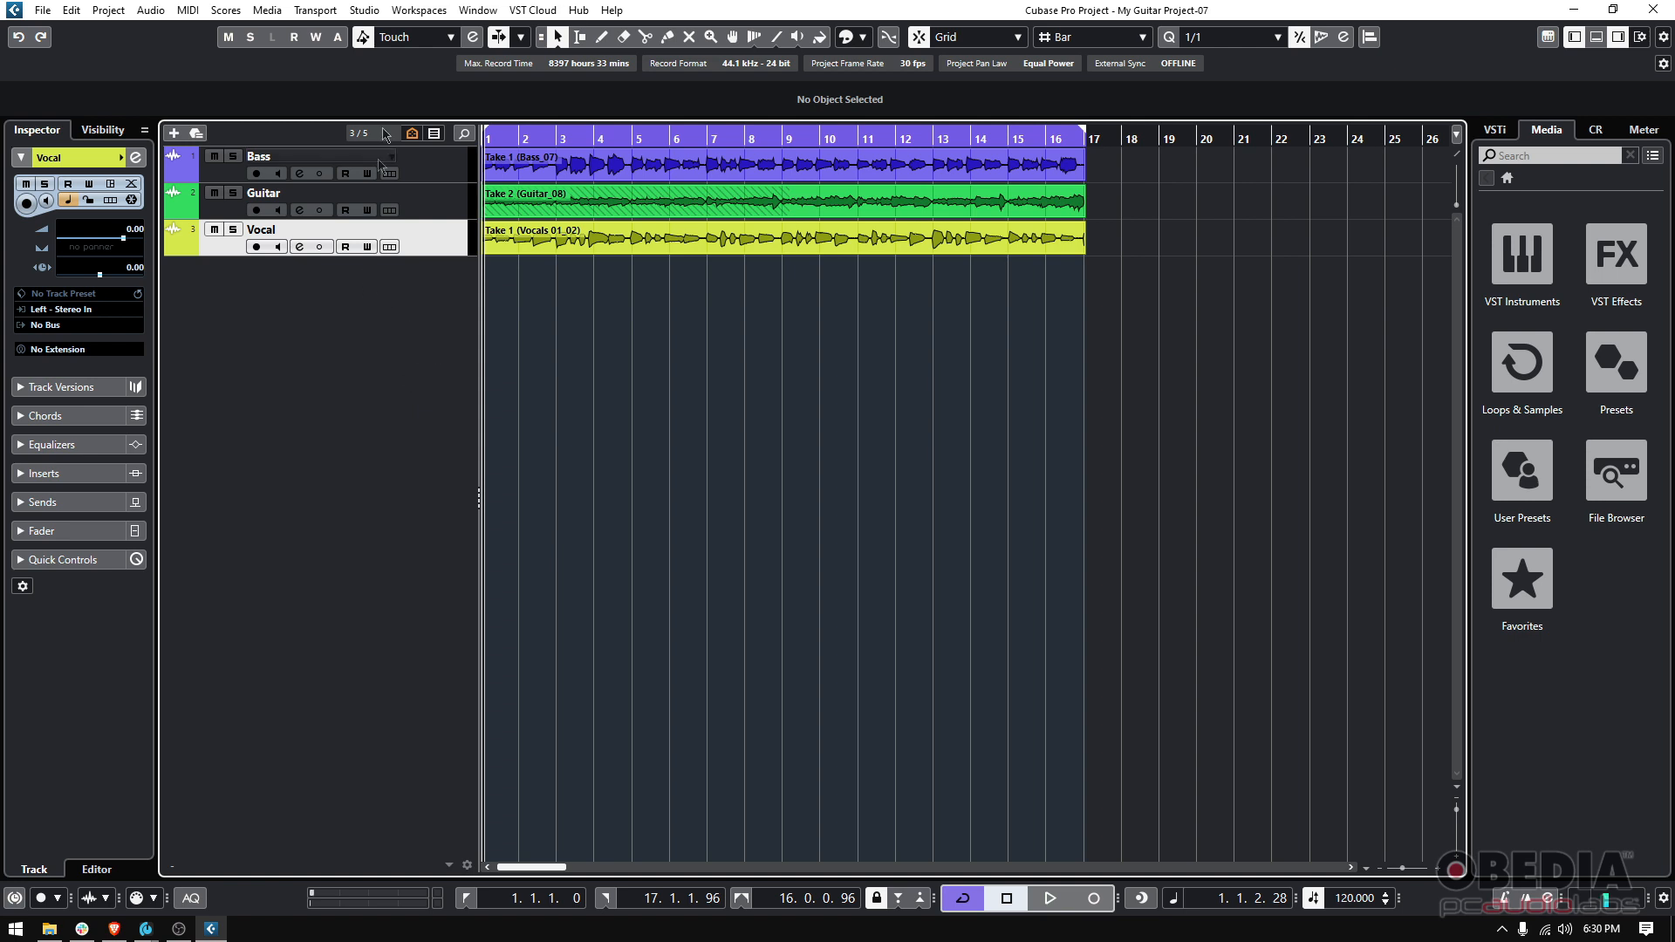
Reopen Studio Setup and browse the Revelator ASIO and Audio System pages
{"action": "left_click", "coordinate": [364, 11]}
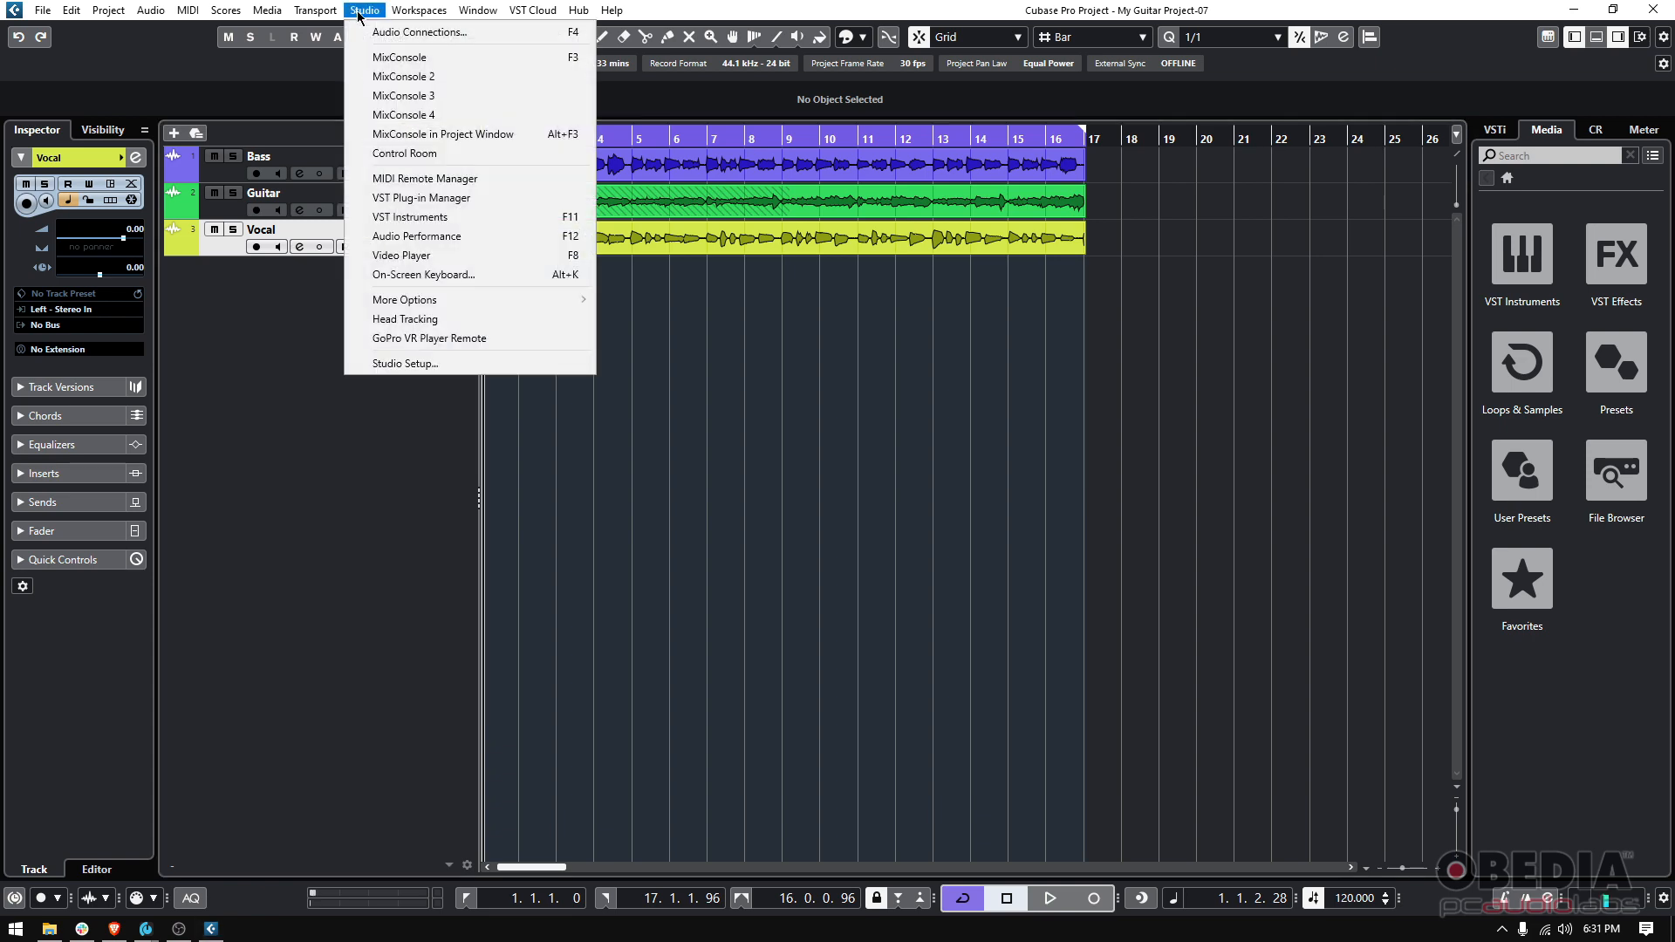
{"action": "left_click", "coordinate": [410, 363]}
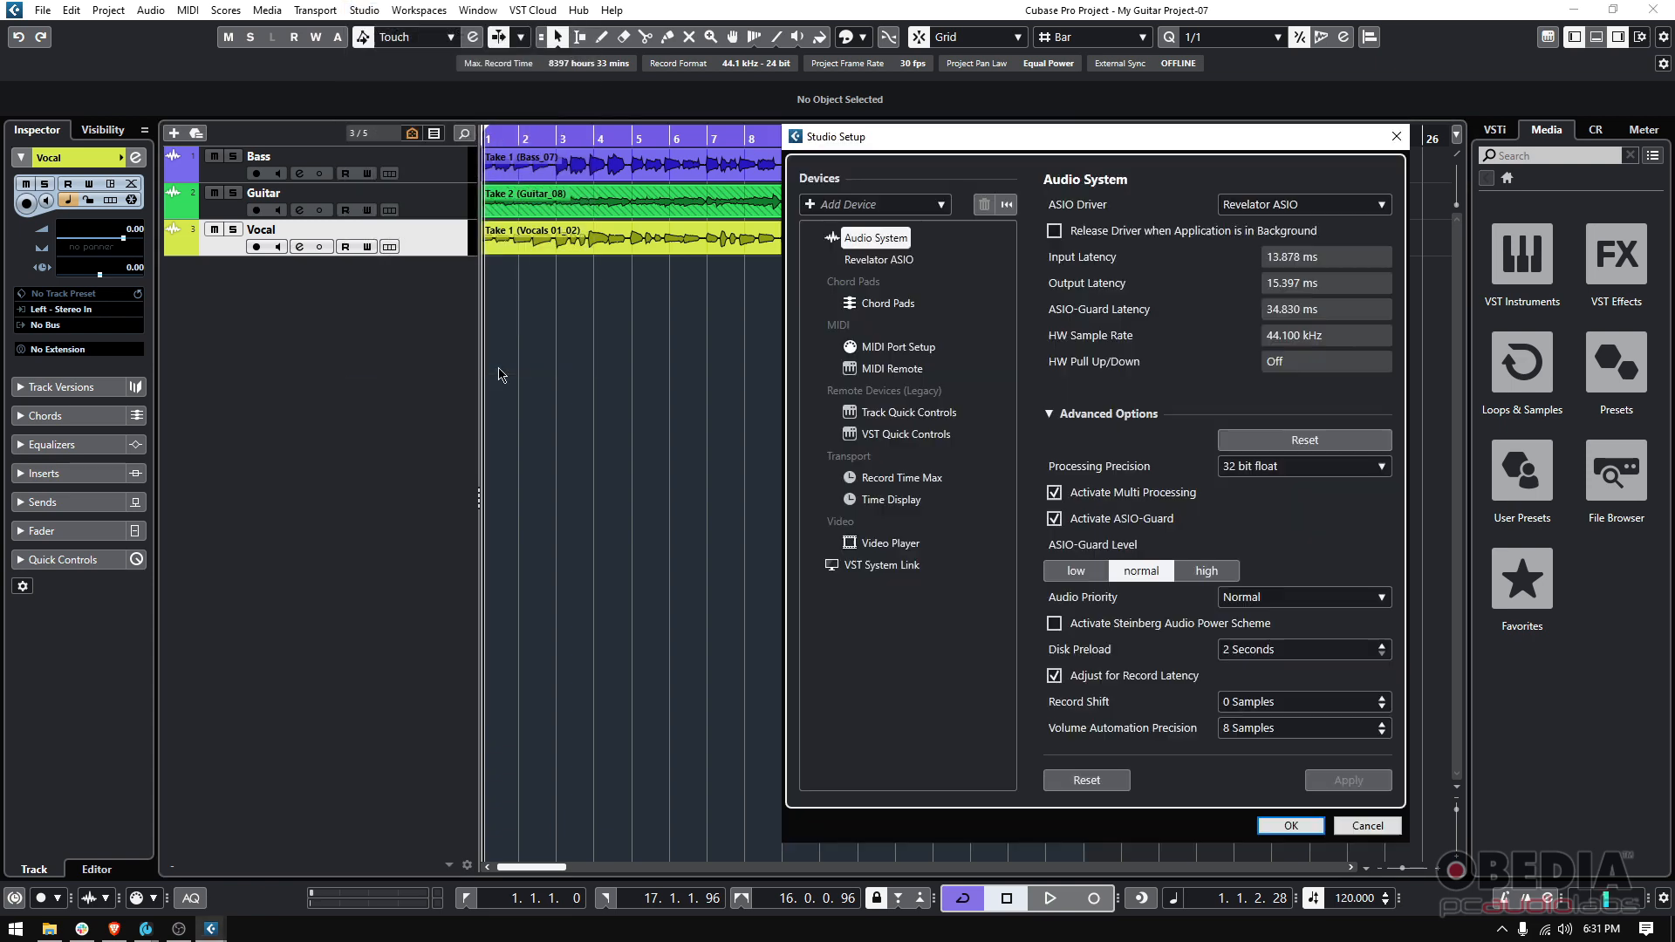
{"action": "left_click_drag", "start_coordinate": [1110, 139], "coordinate": [1043, 152]}
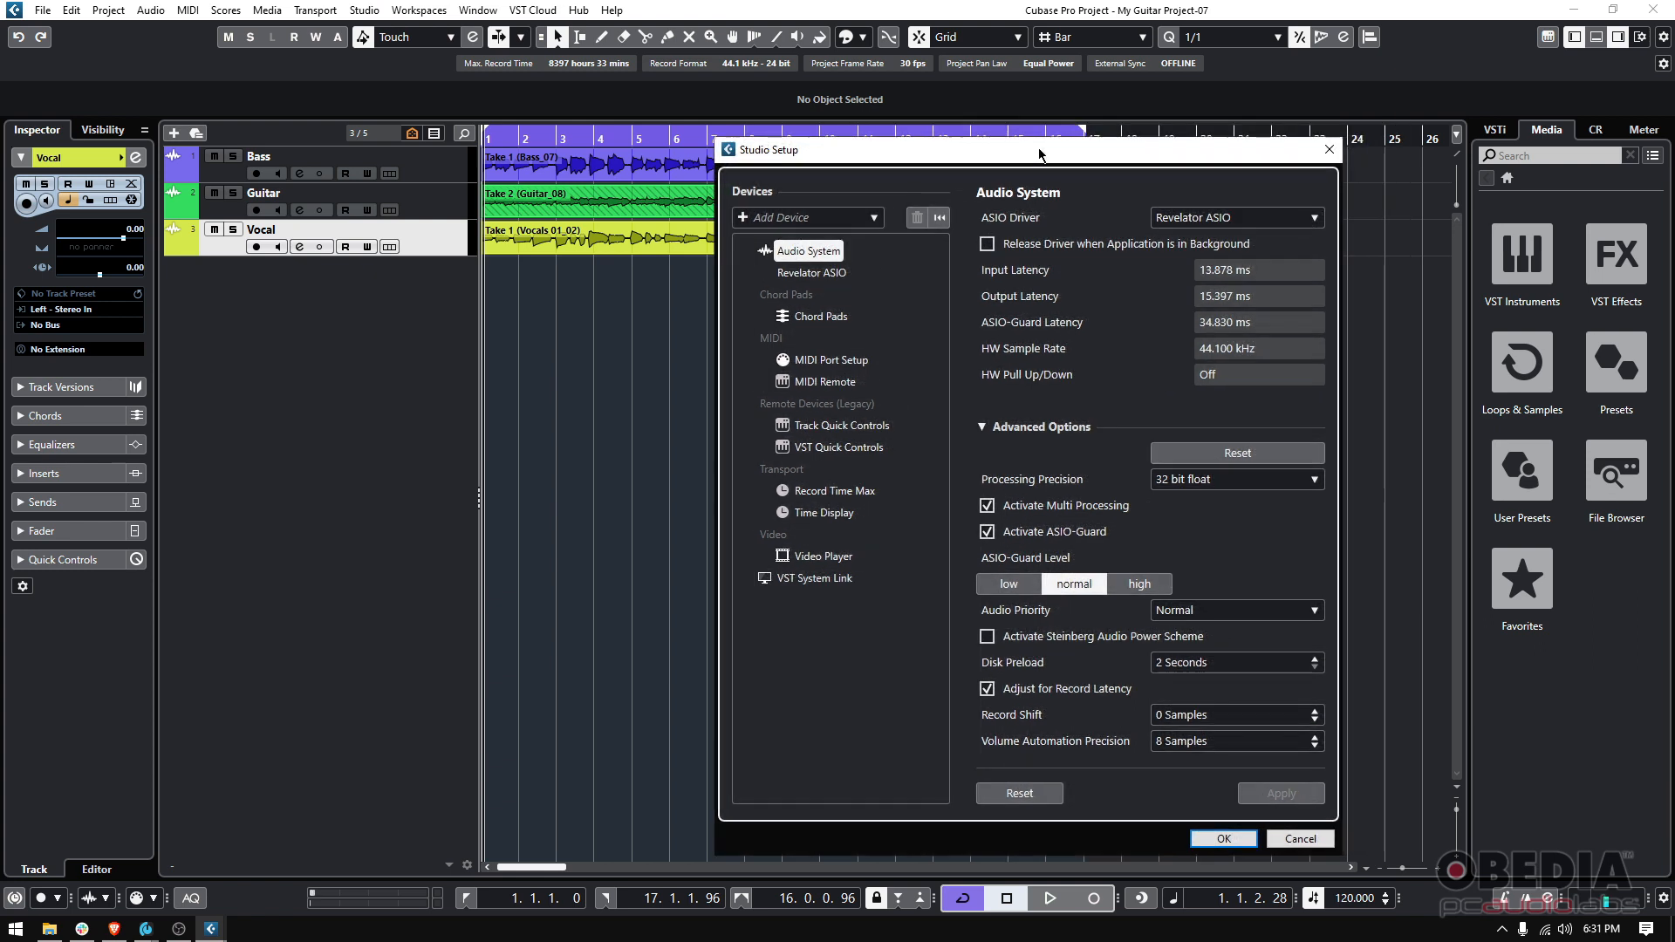
{"action": "left_click", "coordinate": [807, 272]}
{"action": "left_click", "coordinate": [804, 254]}
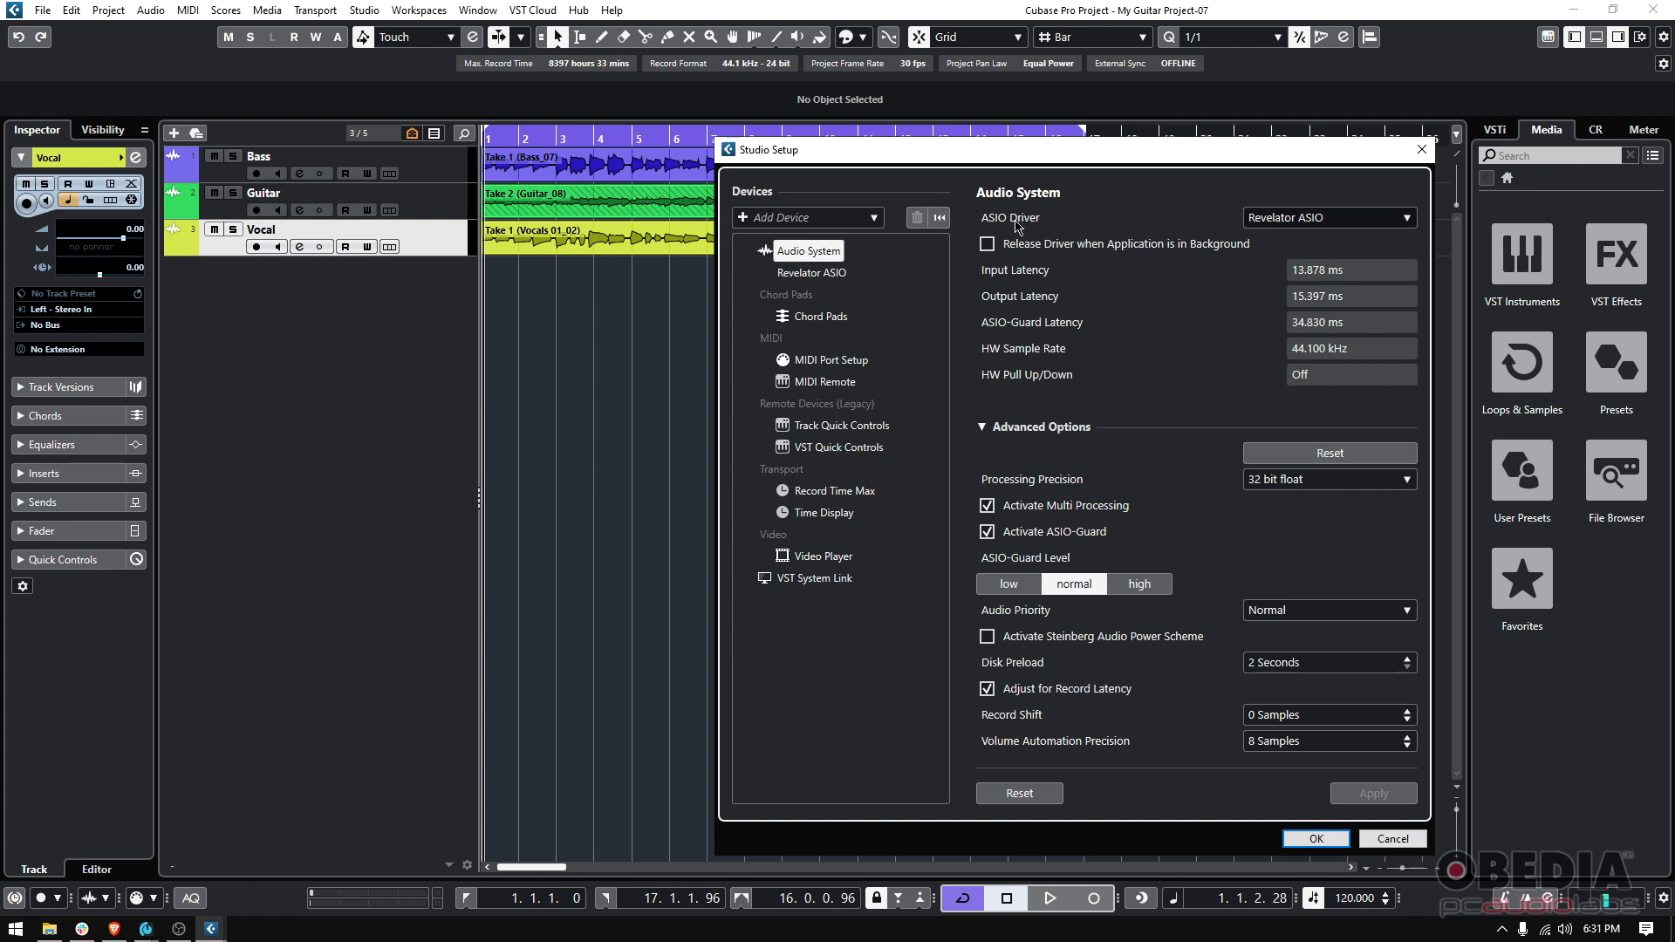
{"action": "left_click_drag", "start_coordinate": [1029, 150], "coordinate": [1009, 145]}
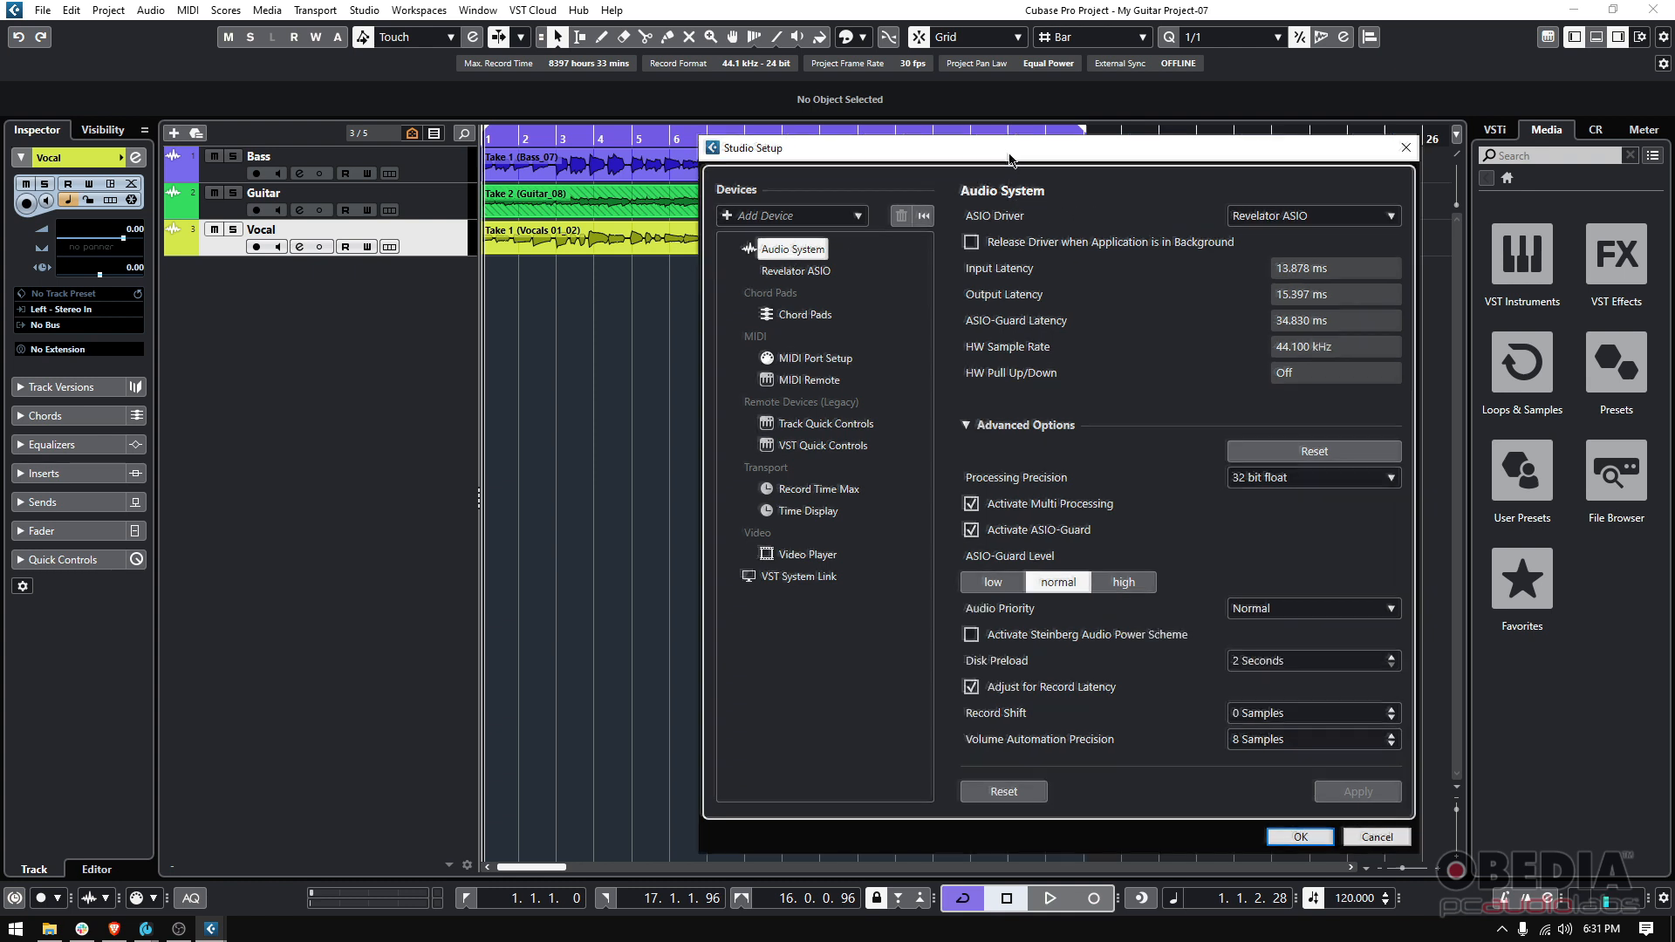
Review the ASIO Driver options and keep Revelator ASIO as the selected driver
{"action": "left_click", "coordinate": [1256, 213]}
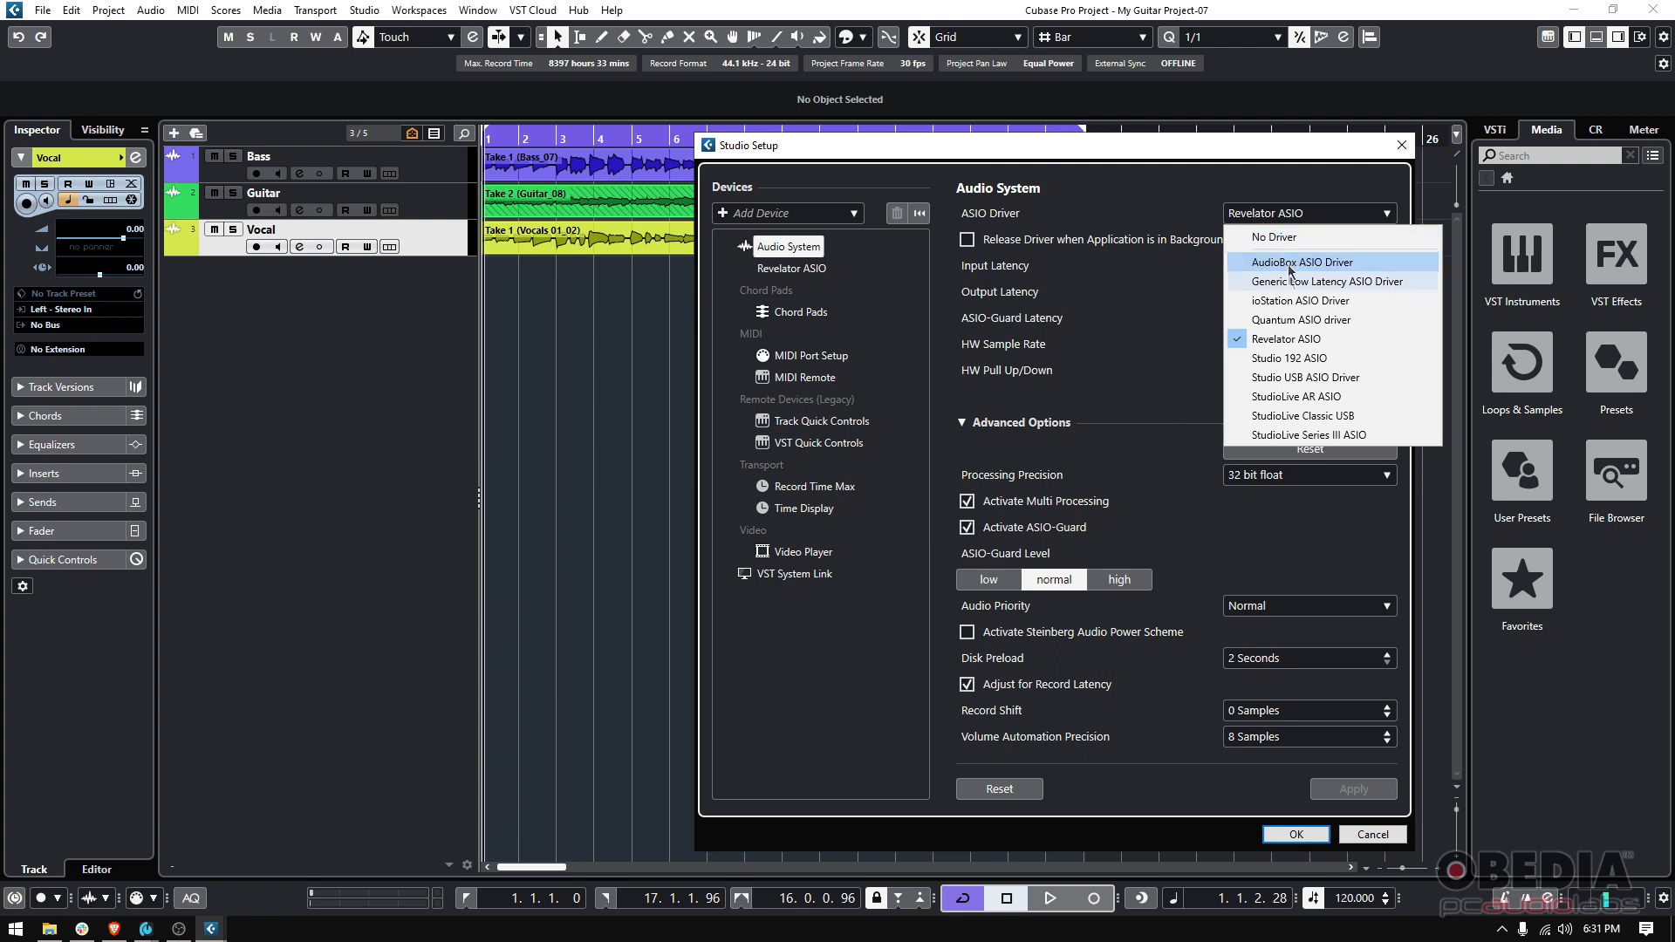
{"action": "left_click", "coordinate": [1317, 340]}
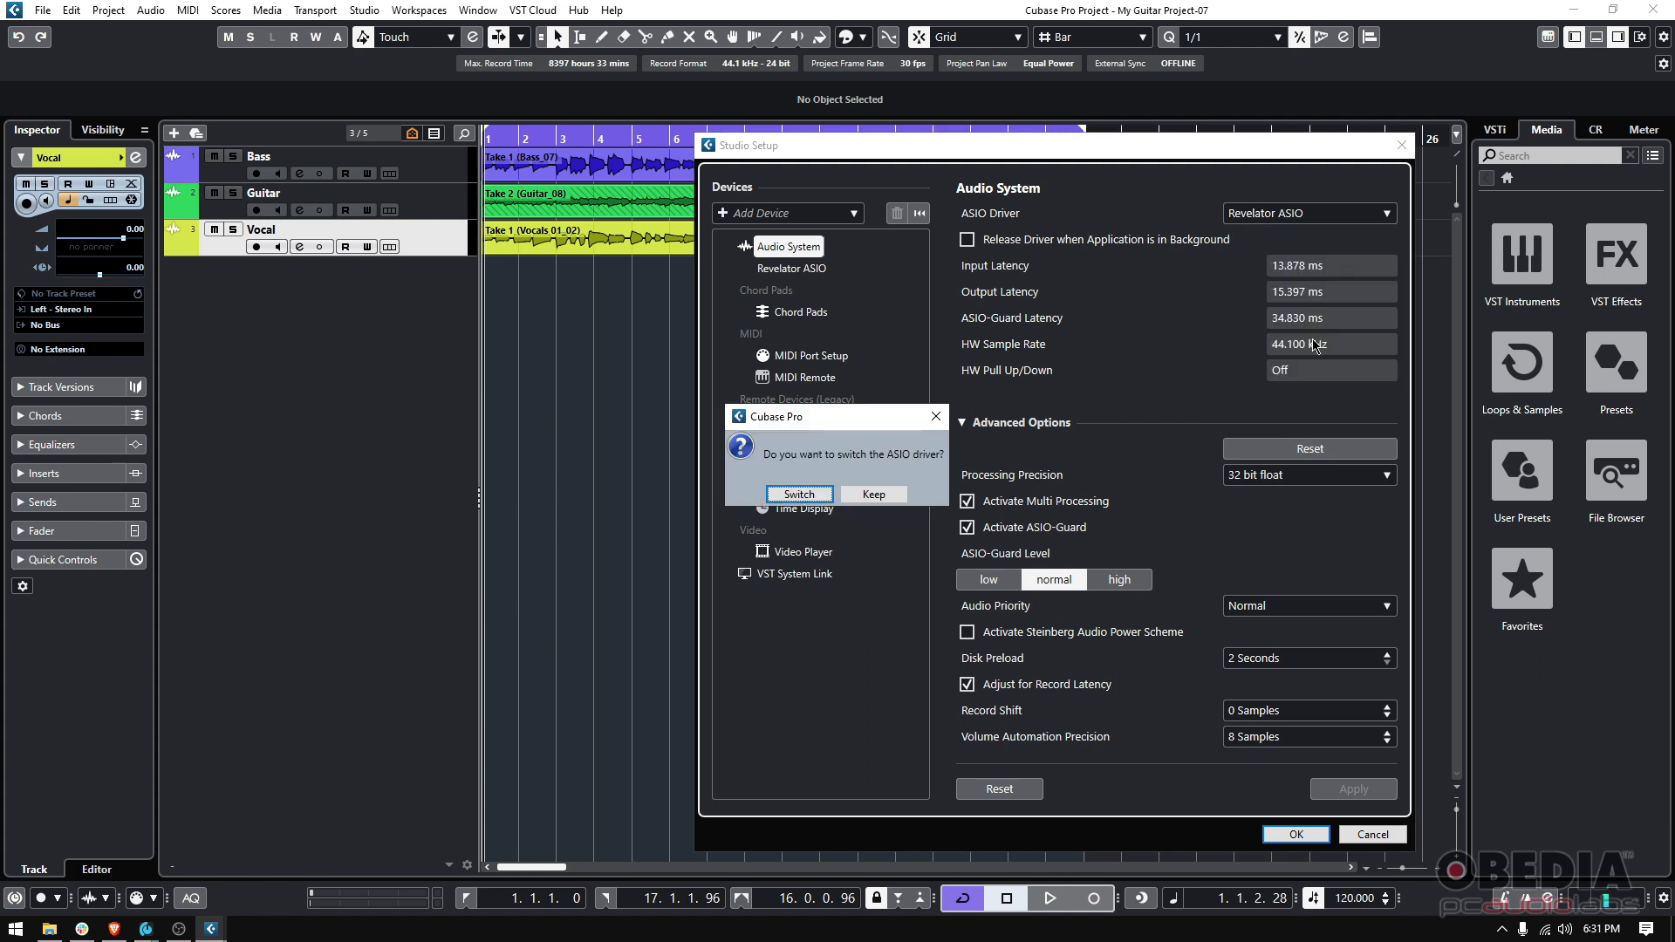
{"action": "left_click", "coordinate": [936, 416]}
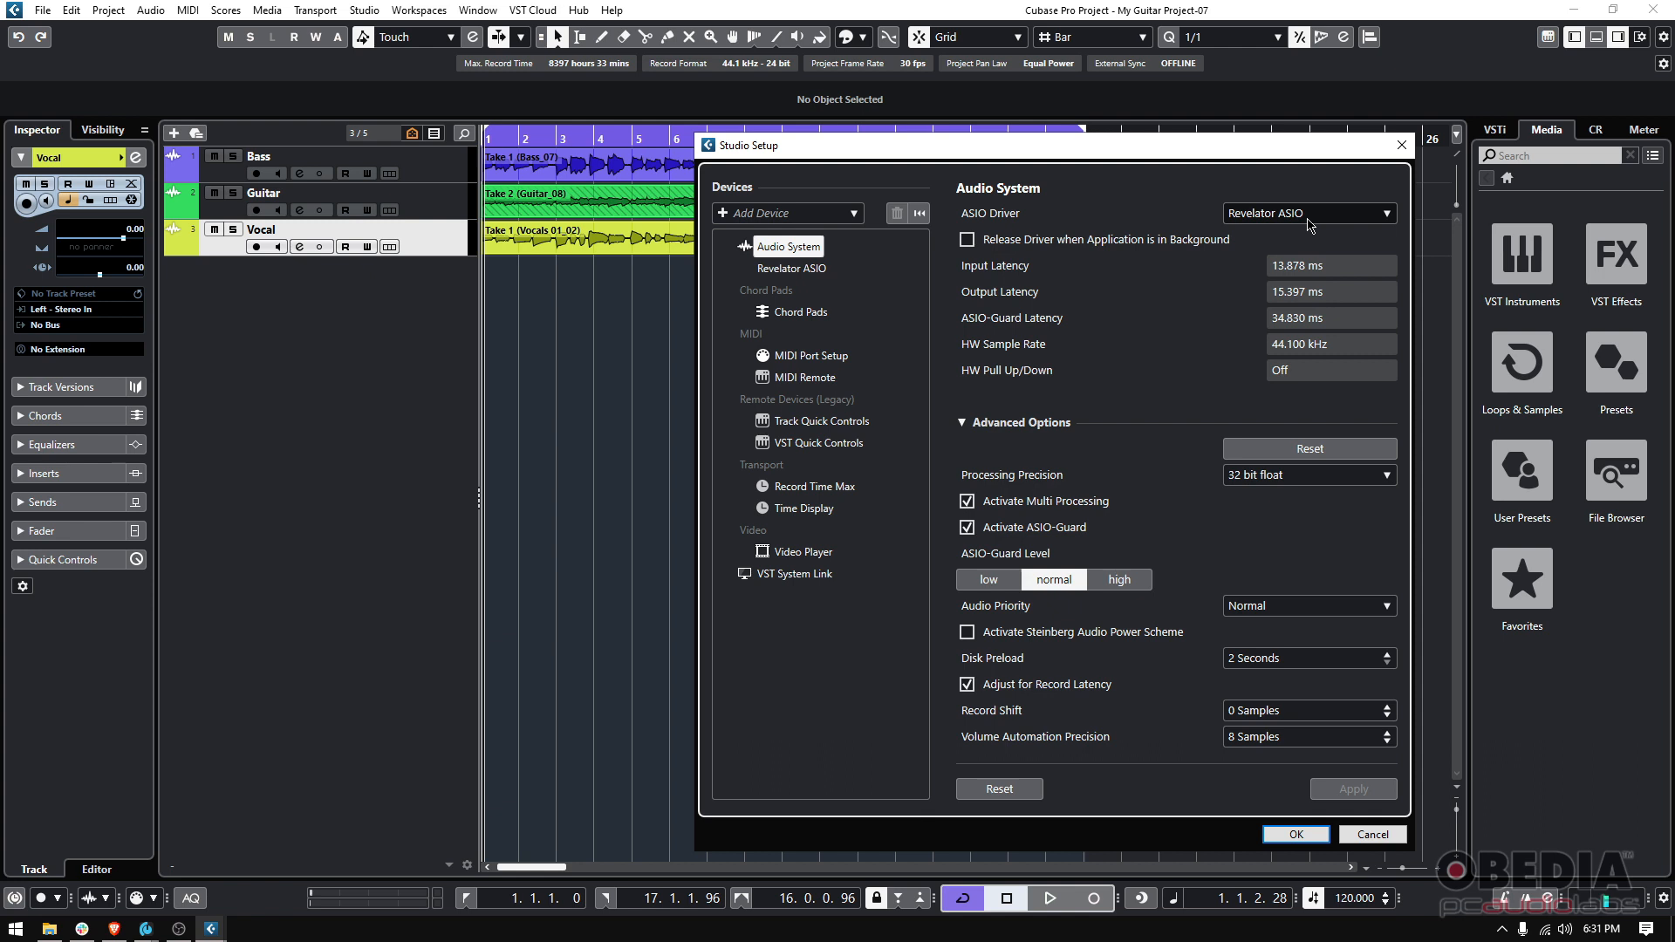
{"action": "left_click", "coordinate": [1308, 218]}
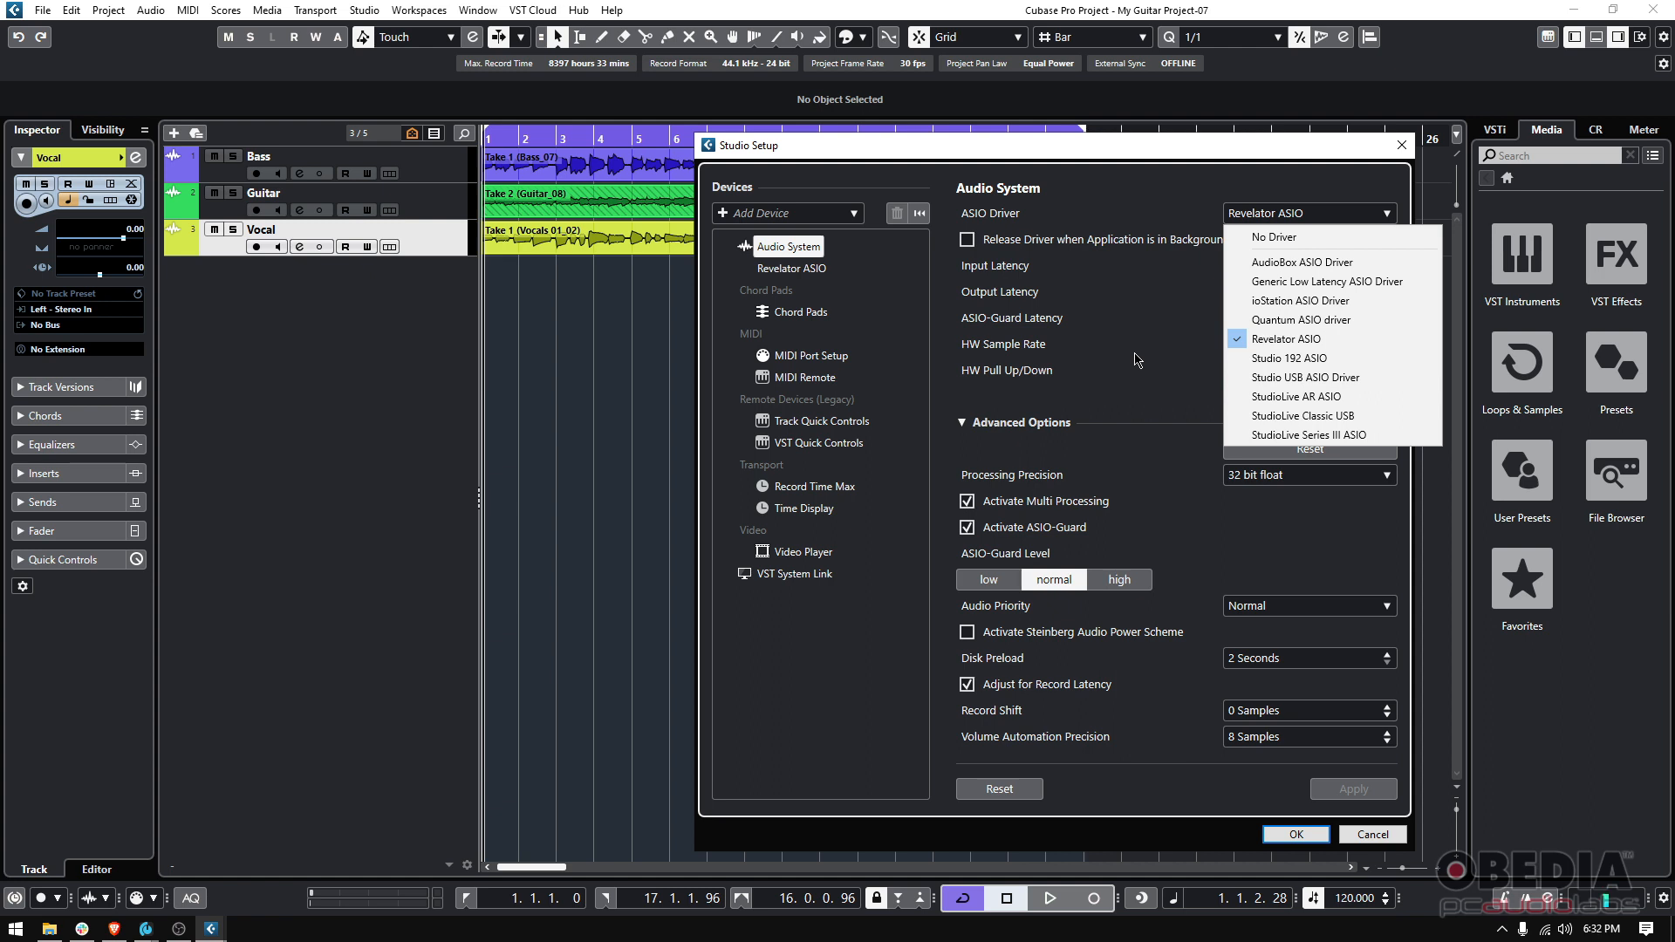
{"action": "left_click", "coordinate": [1346, 341]}
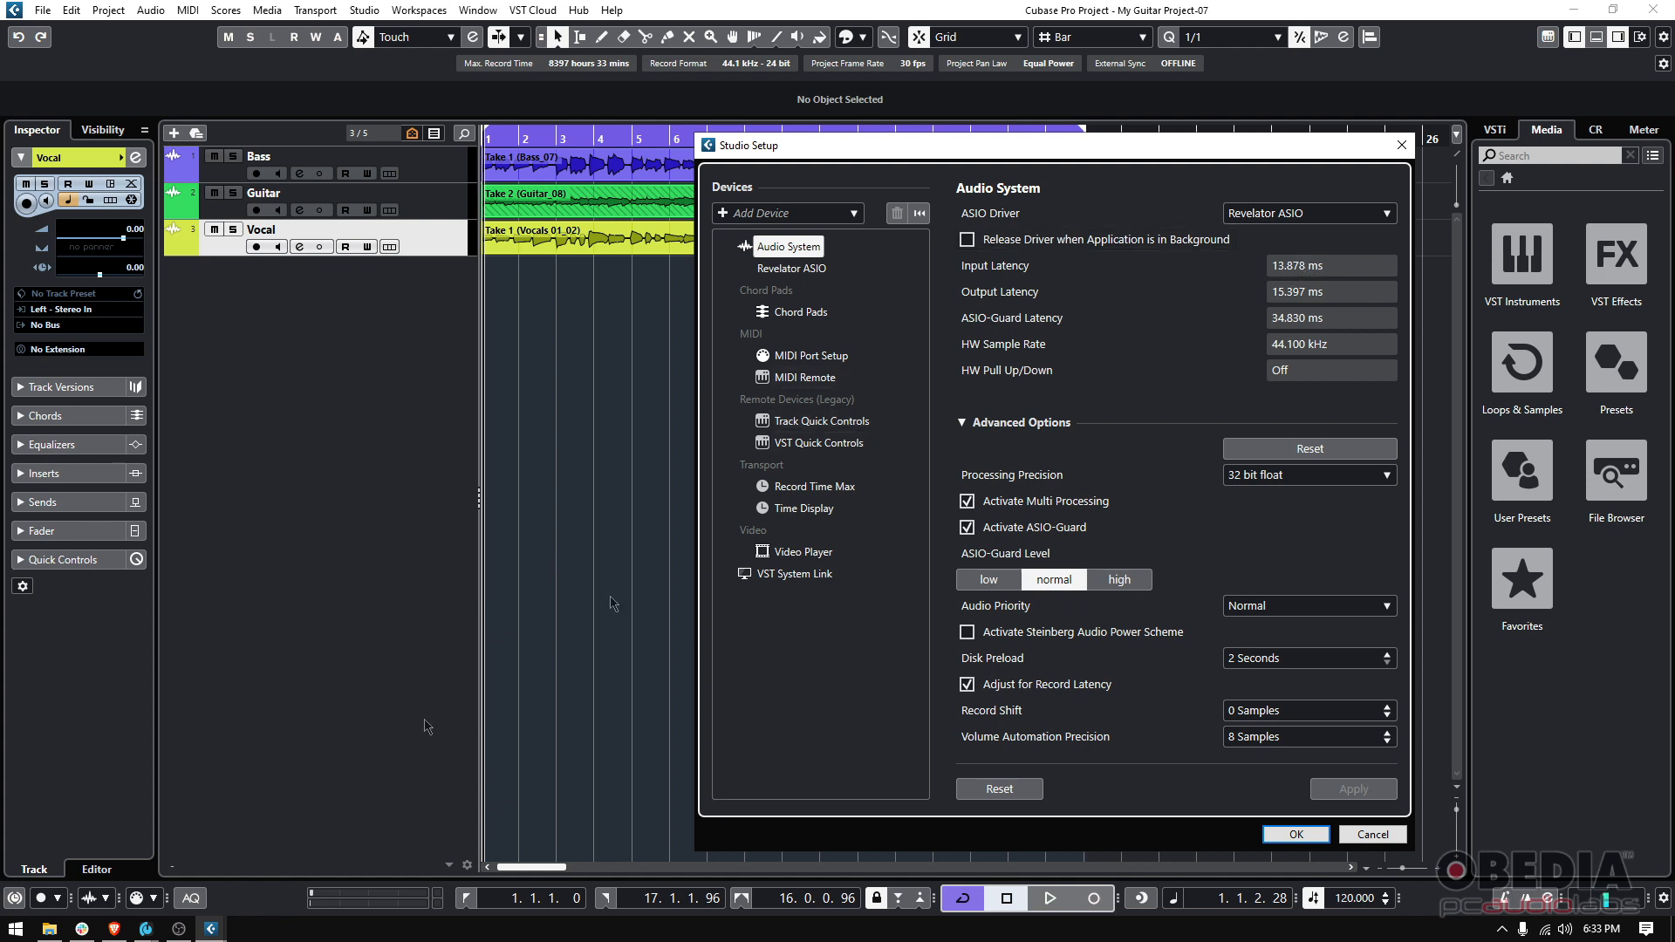
Switch to Universal Control and set the Revelator's block size to 64, then return to Studio Setup
{"action": "left_click", "coordinate": [146, 929]}
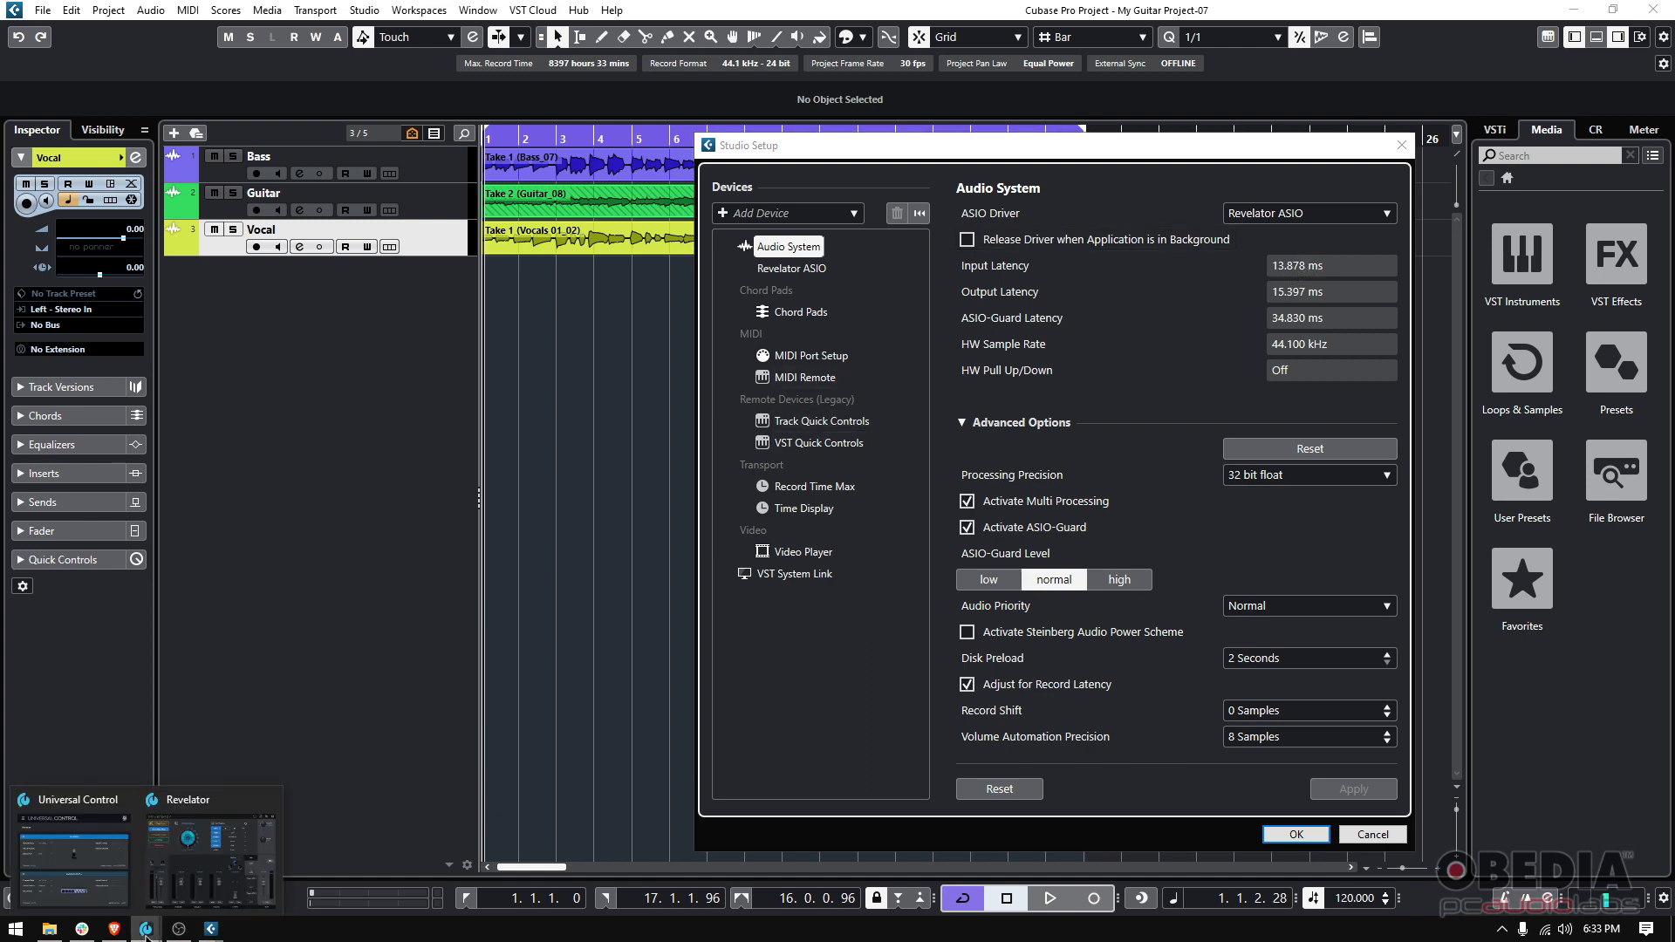
{"action": "left_click", "coordinate": [68, 860]}
{"action": "left_click_drag", "start_coordinate": [394, 258], "coordinate": [384, 178]}
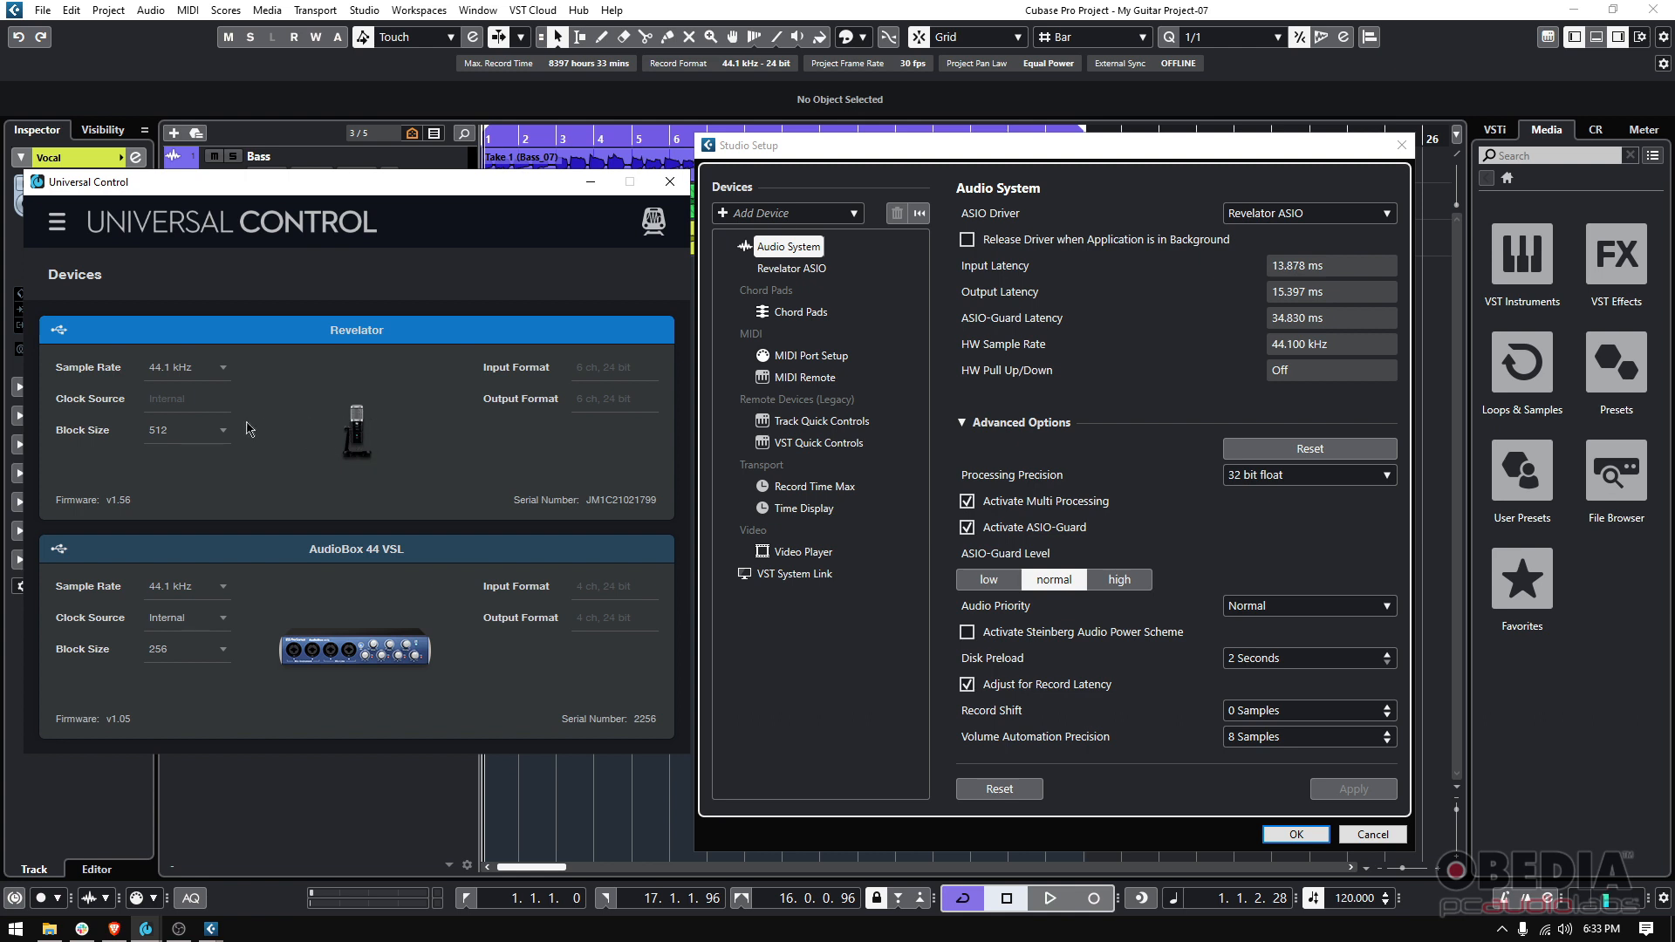
{"action": "left_click", "coordinate": [199, 441]}
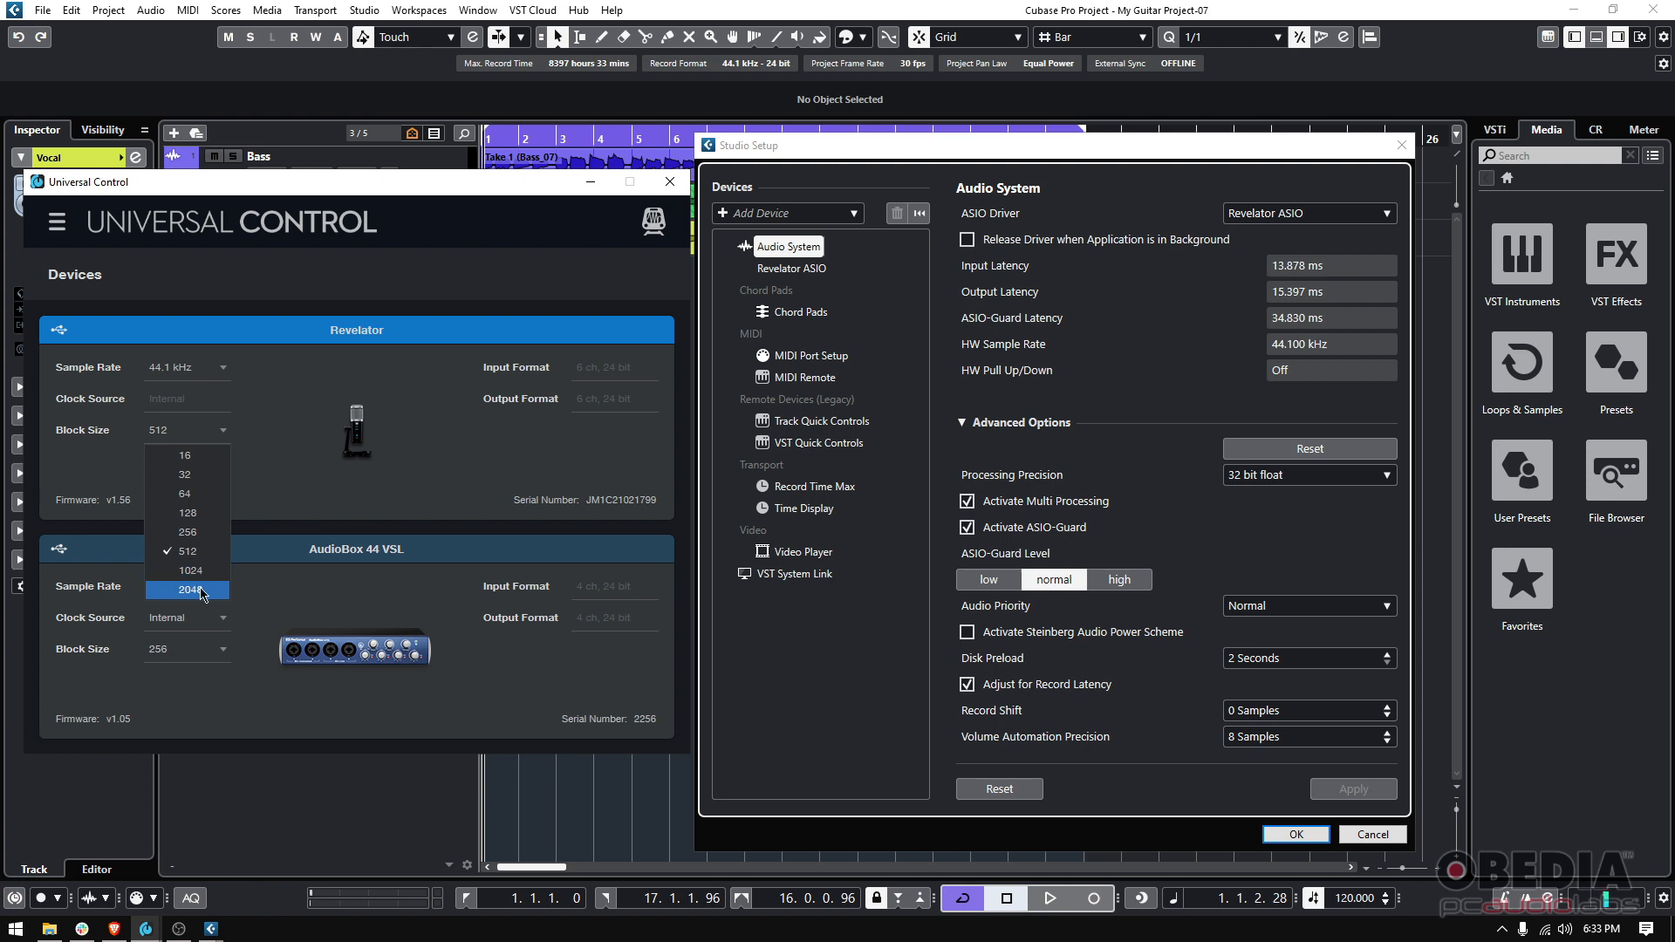
{"action": "left_click", "coordinate": [169, 430]}
{"action": "left_click", "coordinate": [170, 432]}
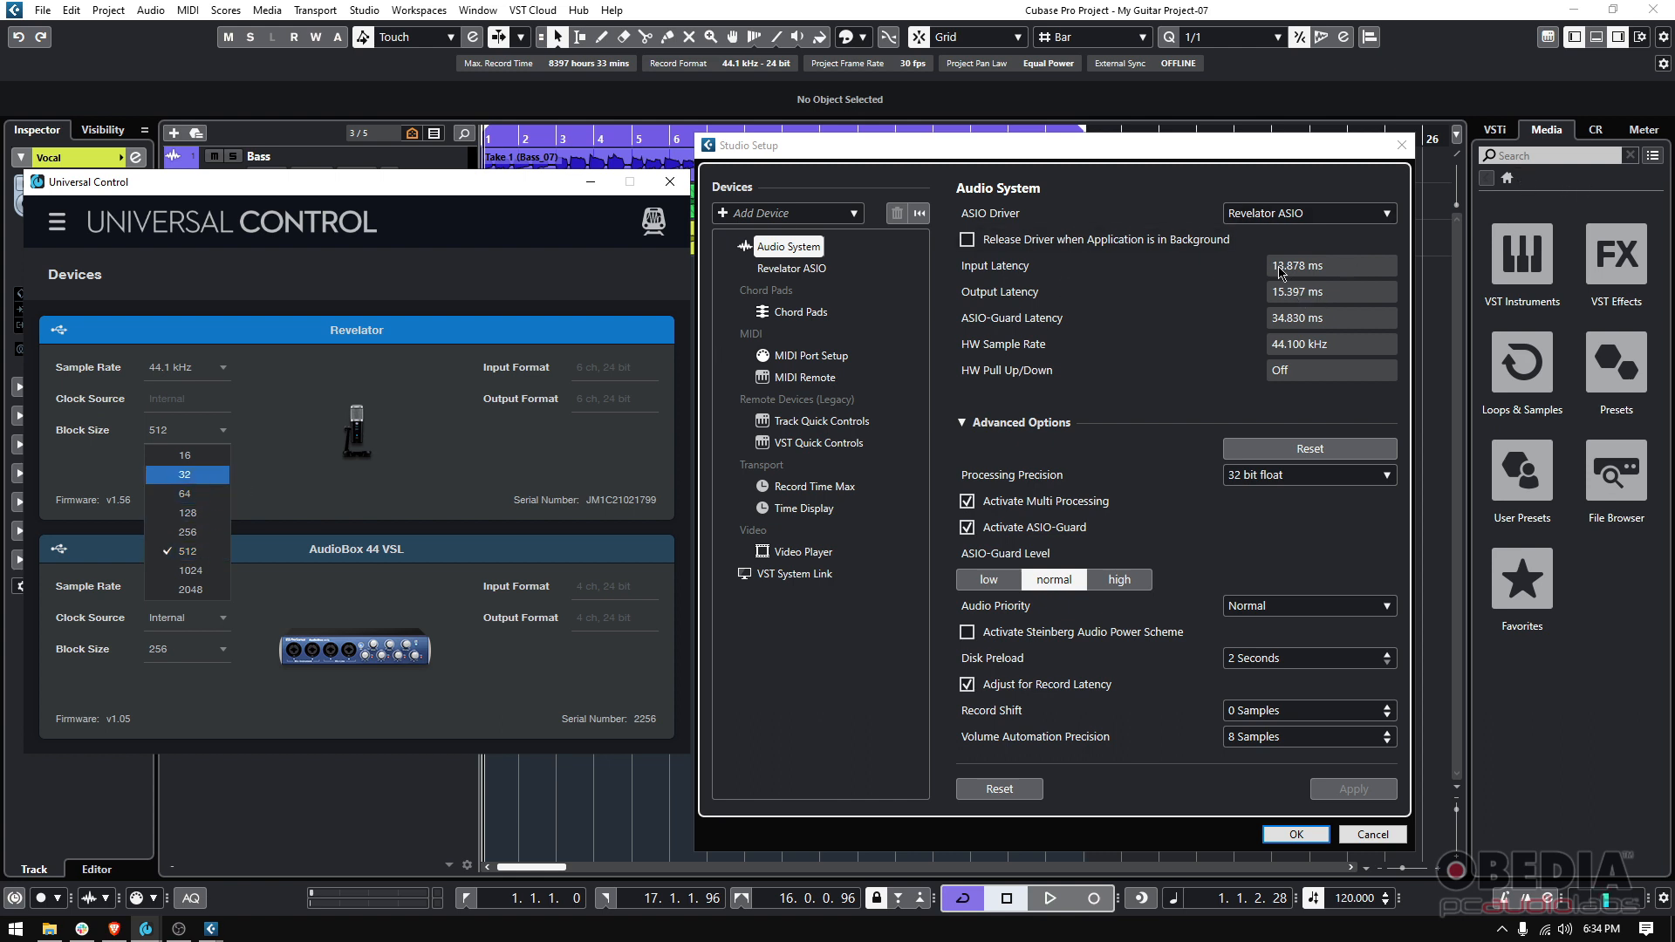
{"action": "left_click", "coordinate": [191, 494]}
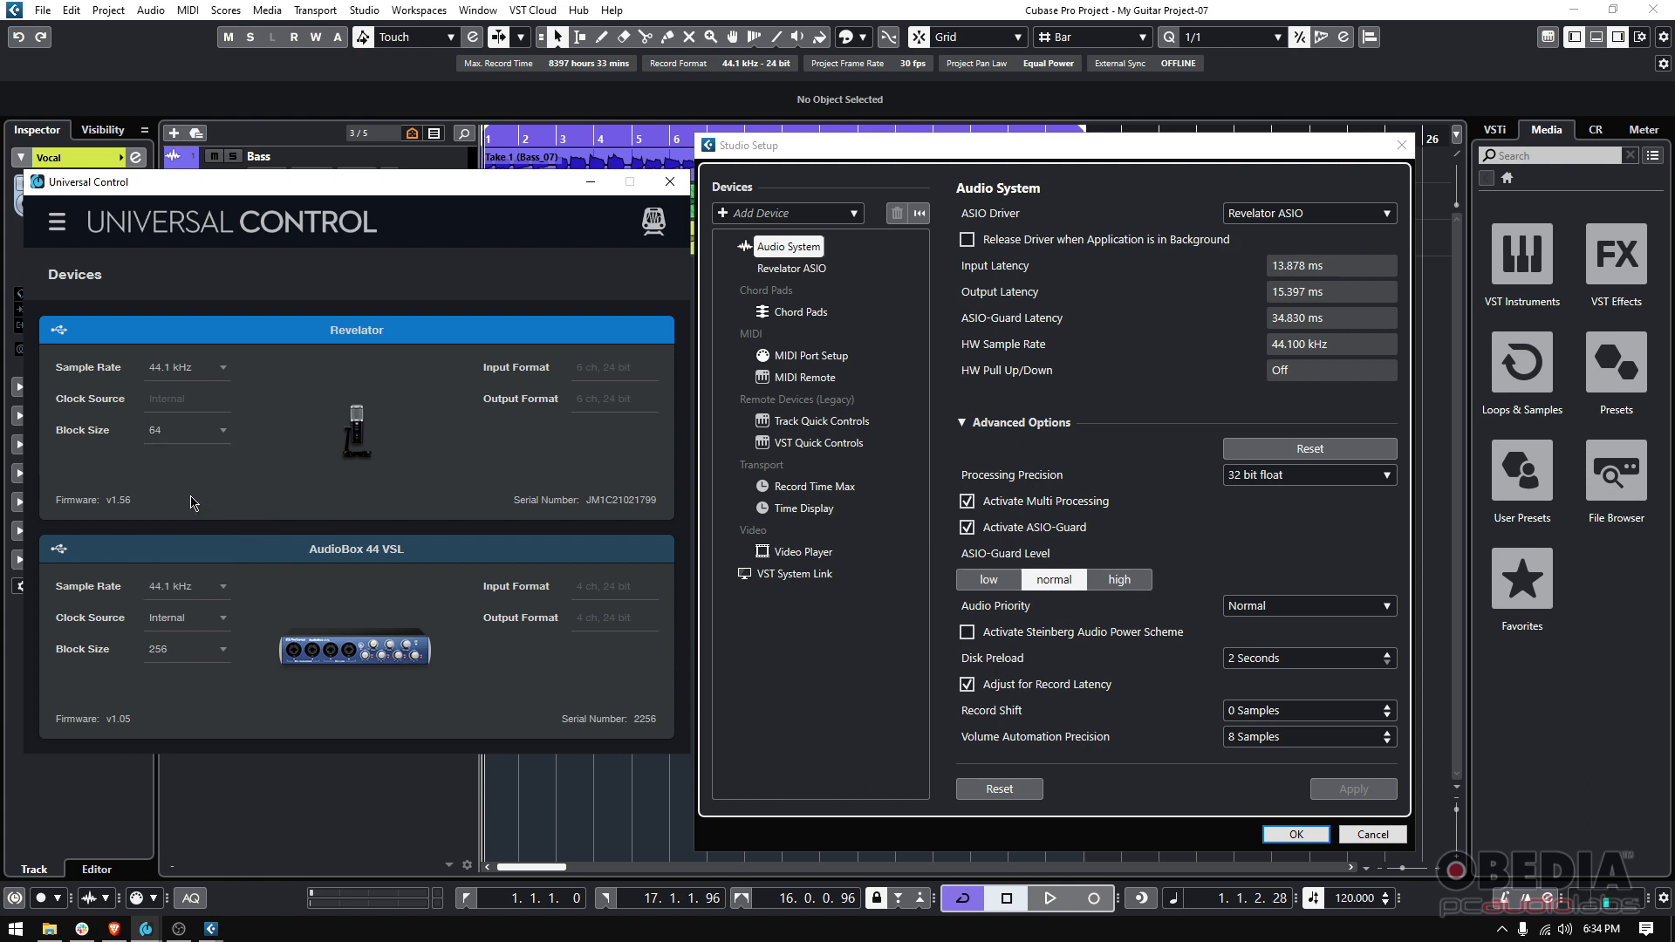
{"action": "left_click", "coordinate": [1222, 303]}
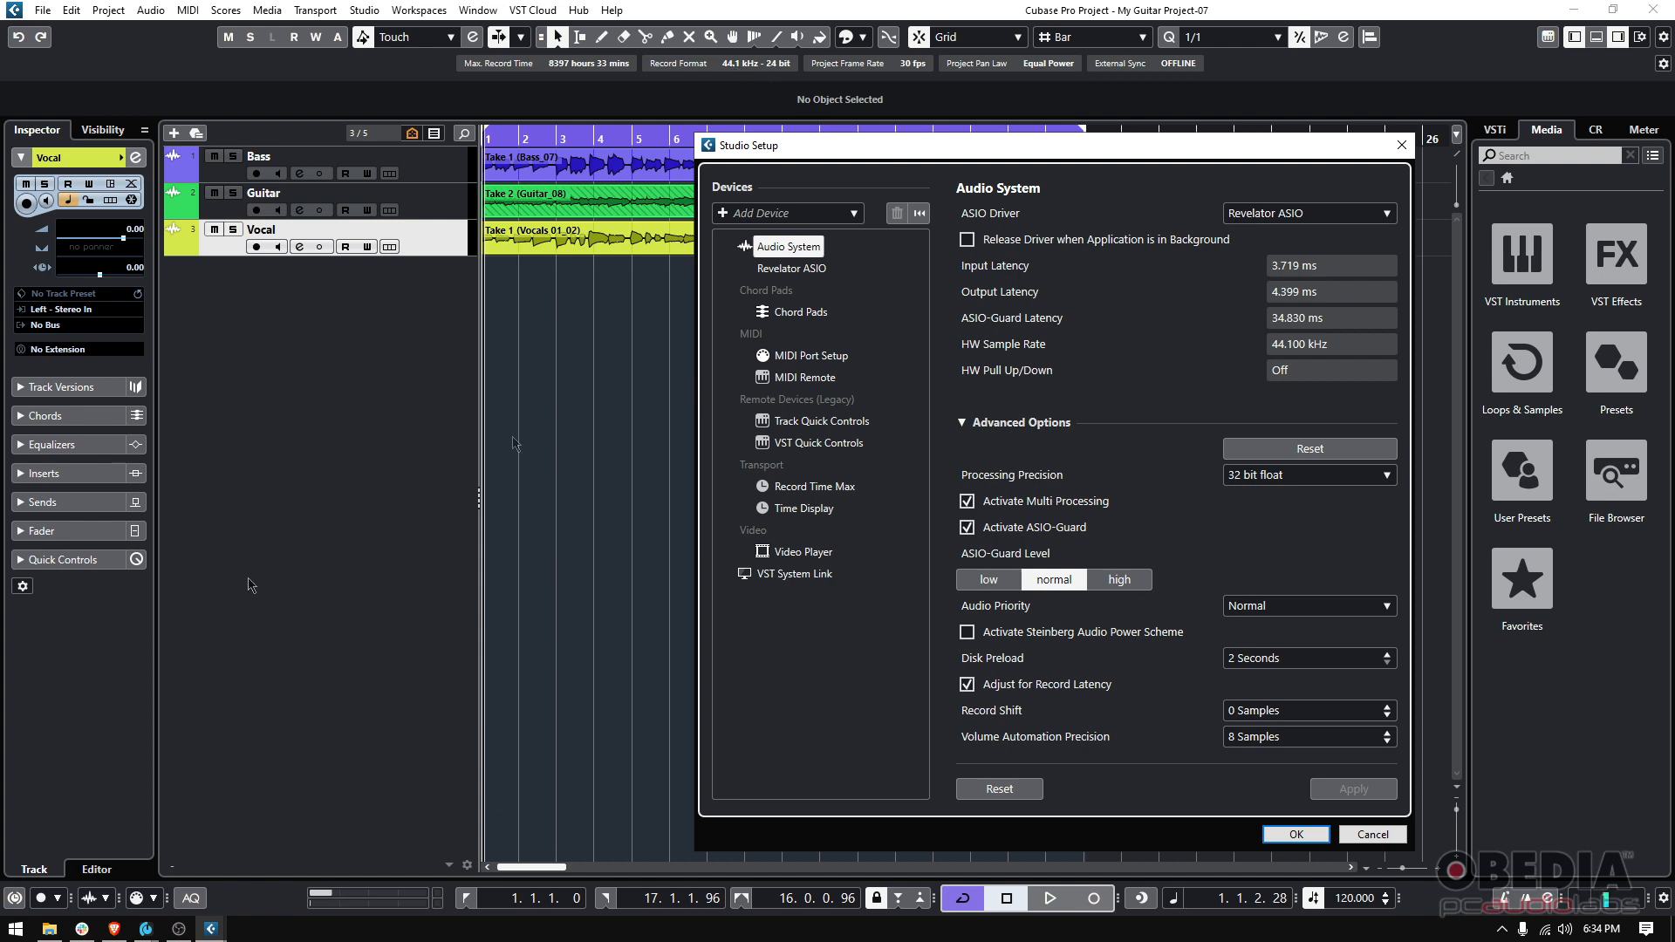
Bring up Universal Control and minimize it
{"action": "left_click", "coordinate": [147, 926]}
{"action": "left_click", "coordinate": [94, 886]}
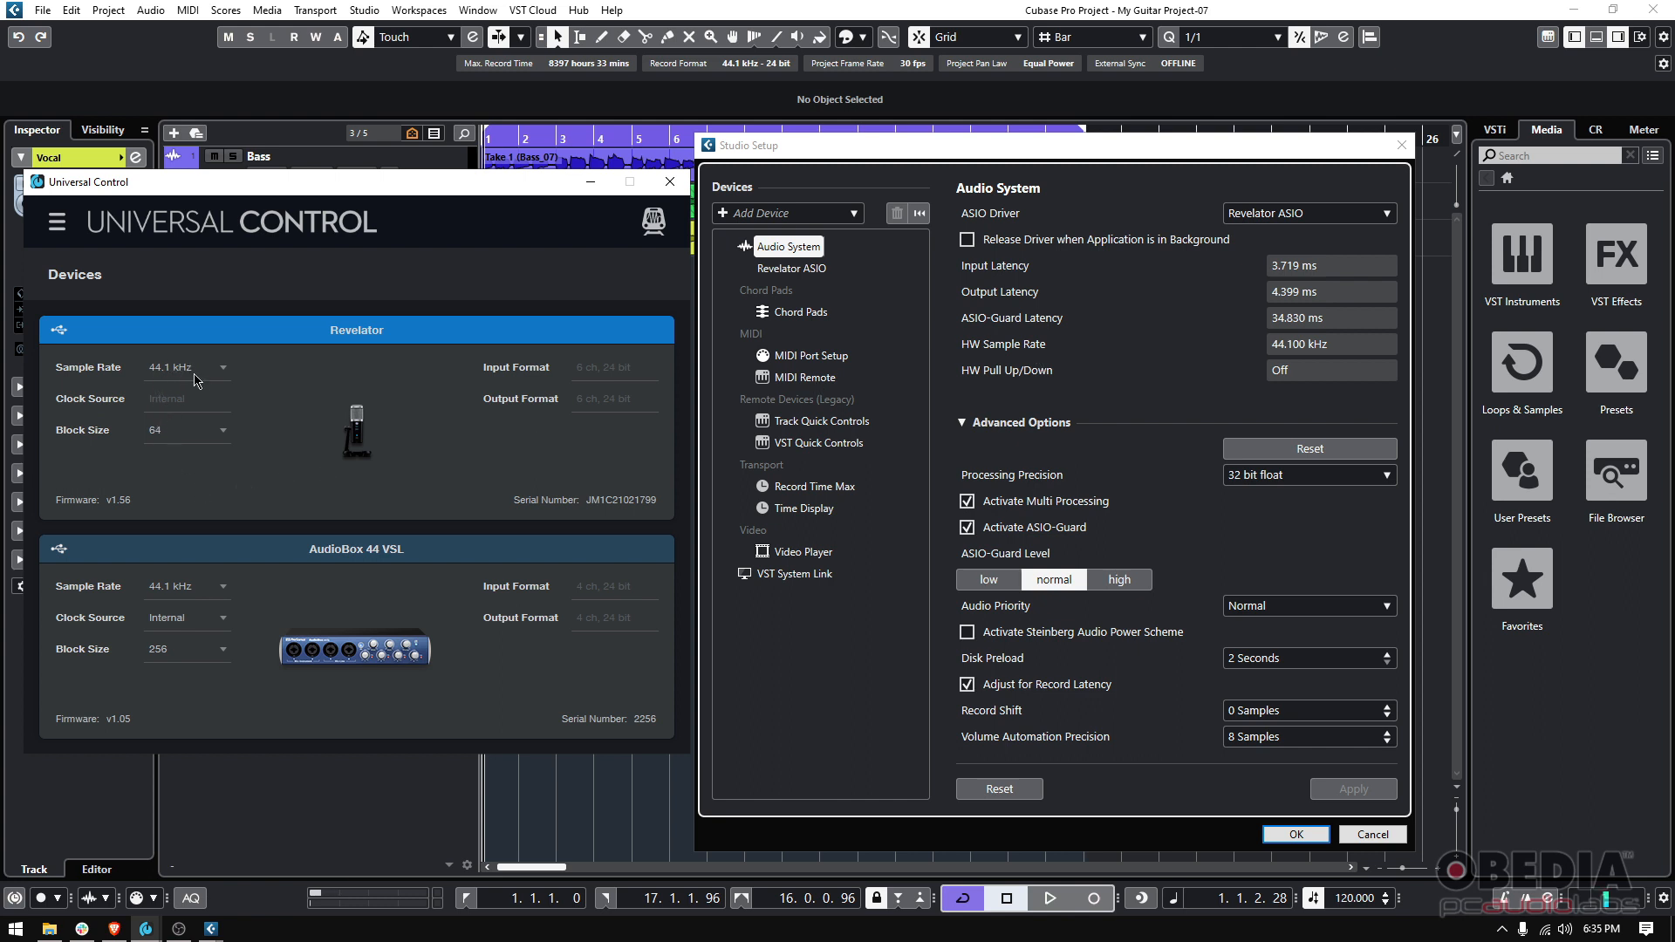
{"action": "left_click", "coordinate": [591, 181]}
Review the Processing Precision options without changing them
{"action": "mouse_move", "coordinate": [830, 155]}
{"action": "left_mouse_down"}
{"action": "mouse_move", "coordinate": [868, 148]}
{"action": "mouse_move", "coordinate": [841, 173]}
{"action": "left_mouse_up"}
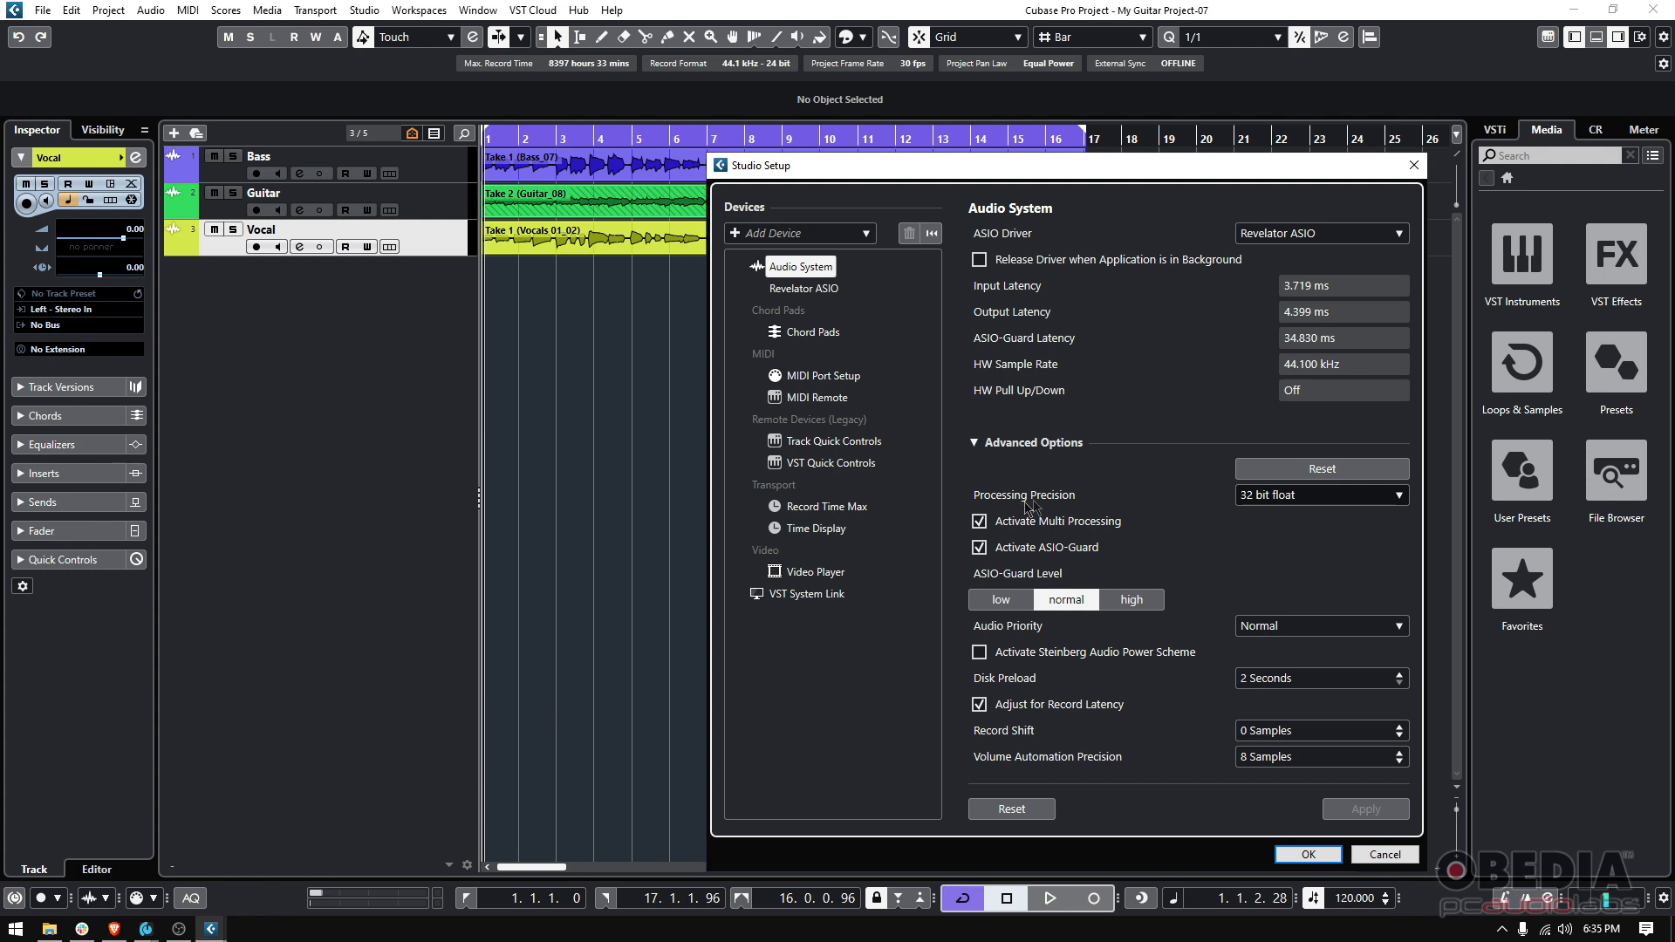
{"action": "left_click", "coordinate": [1313, 496]}
{"action": "left_click", "coordinate": [1149, 512]}
{"action": "left_click", "coordinate": [1307, 497]}
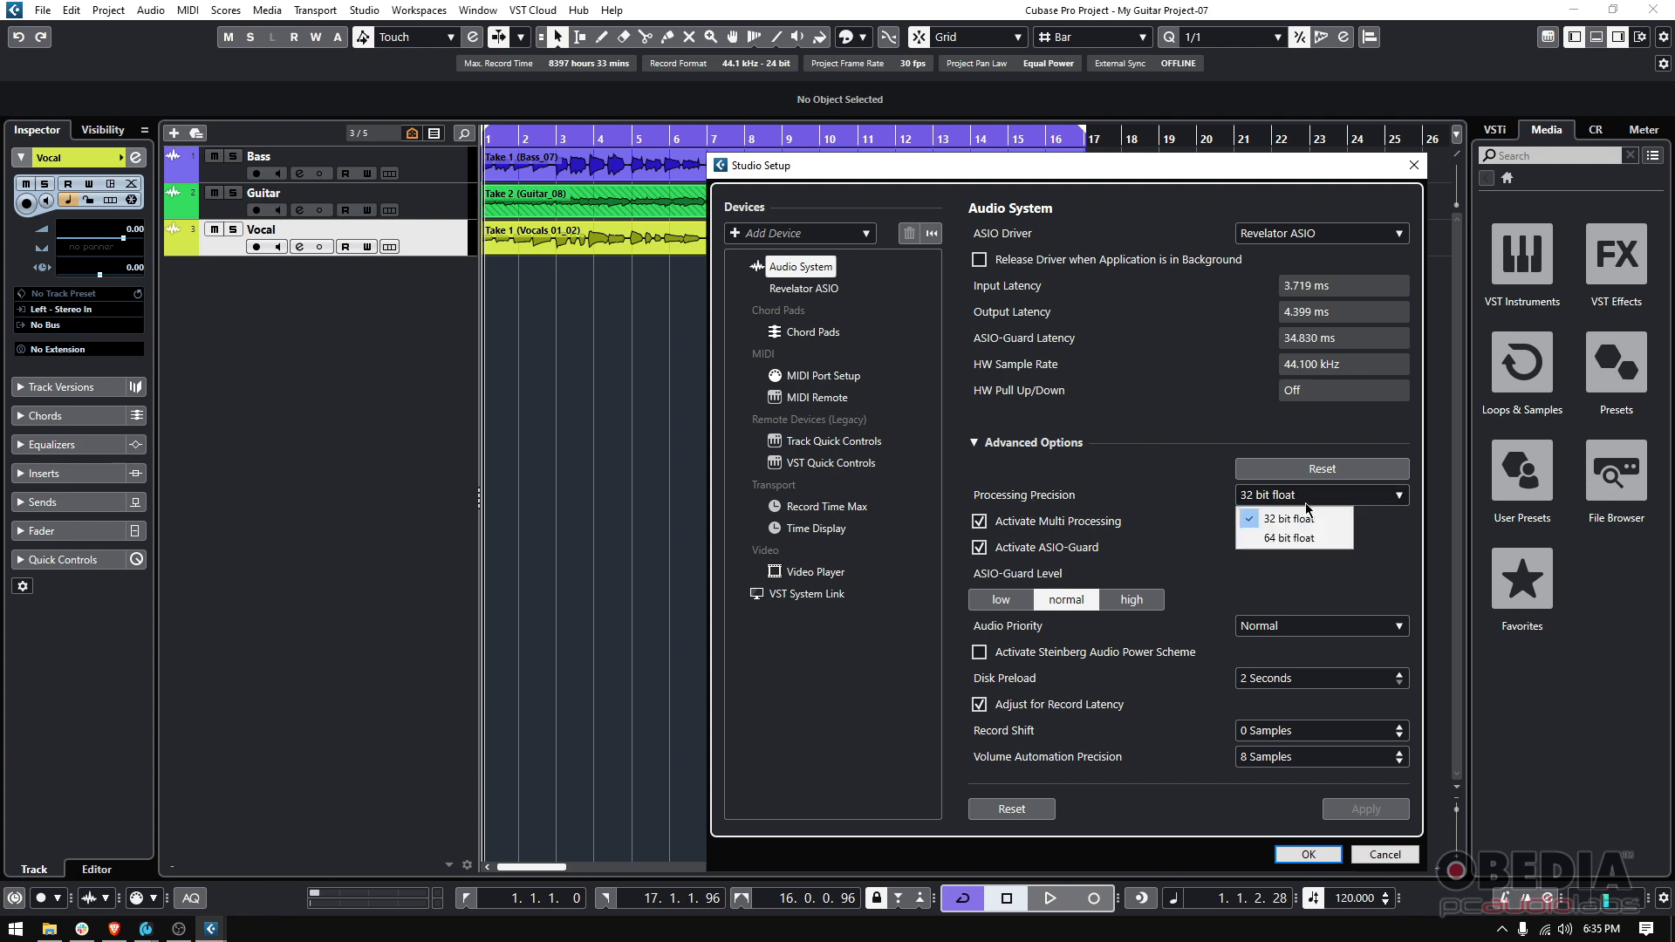
{"action": "left_click", "coordinate": [1125, 481]}
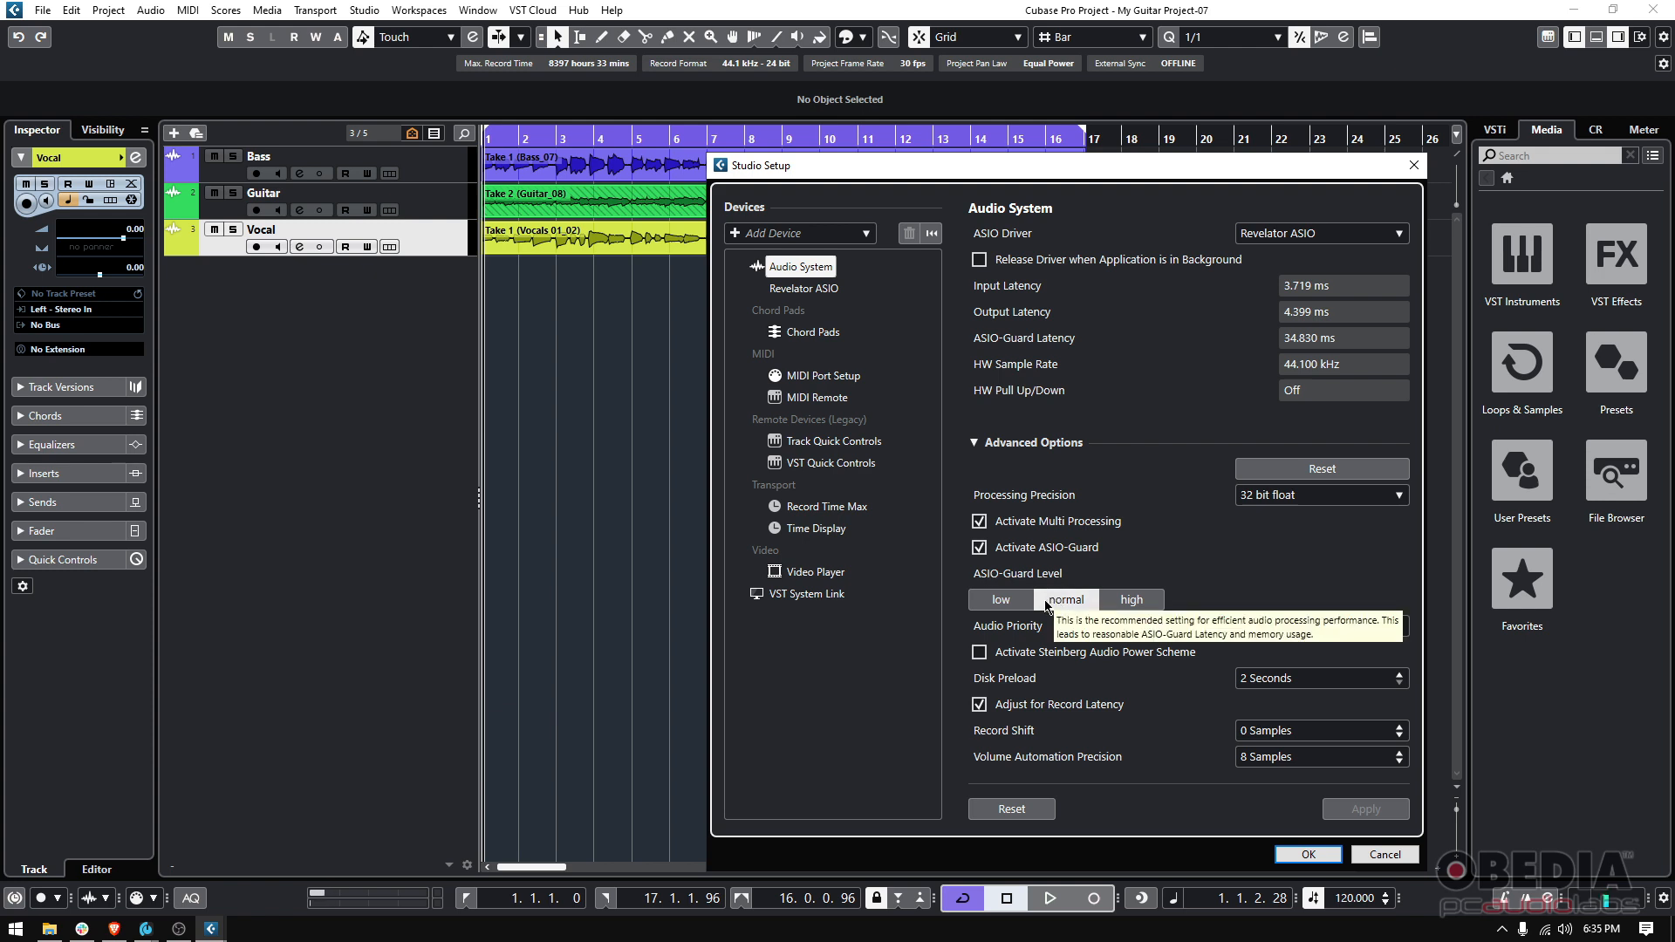
Browse the Revelator ASIO ports list and the Audio System page
{"action": "left_click", "coordinate": [803, 288]}
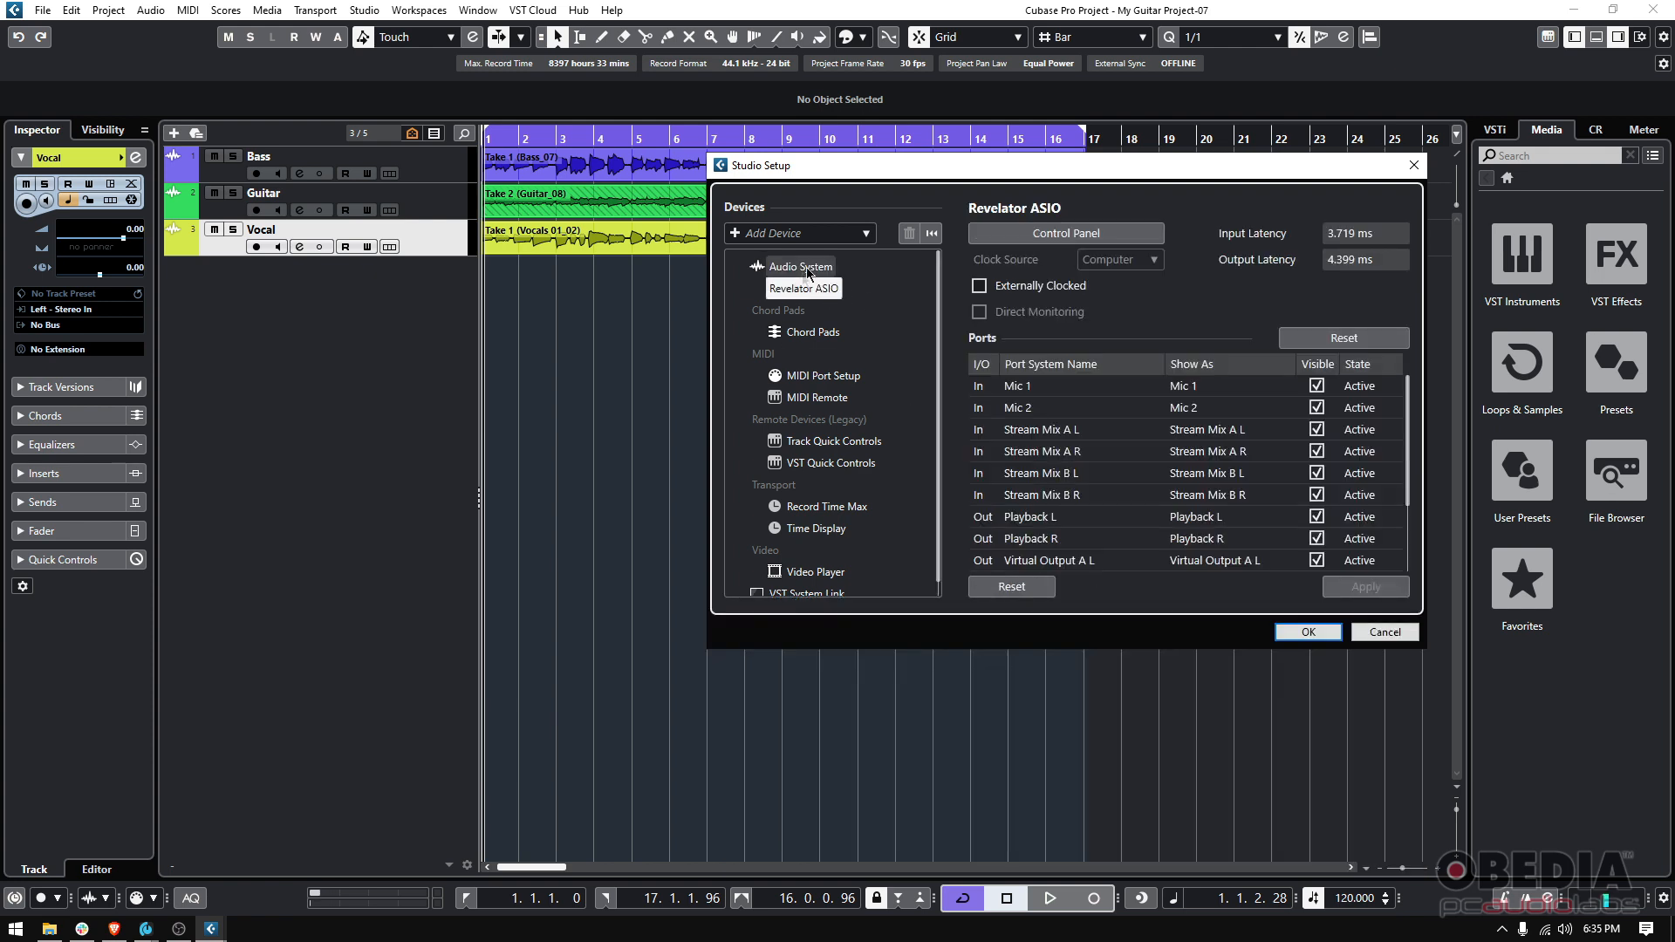
{"action": "left_click", "coordinate": [804, 268]}
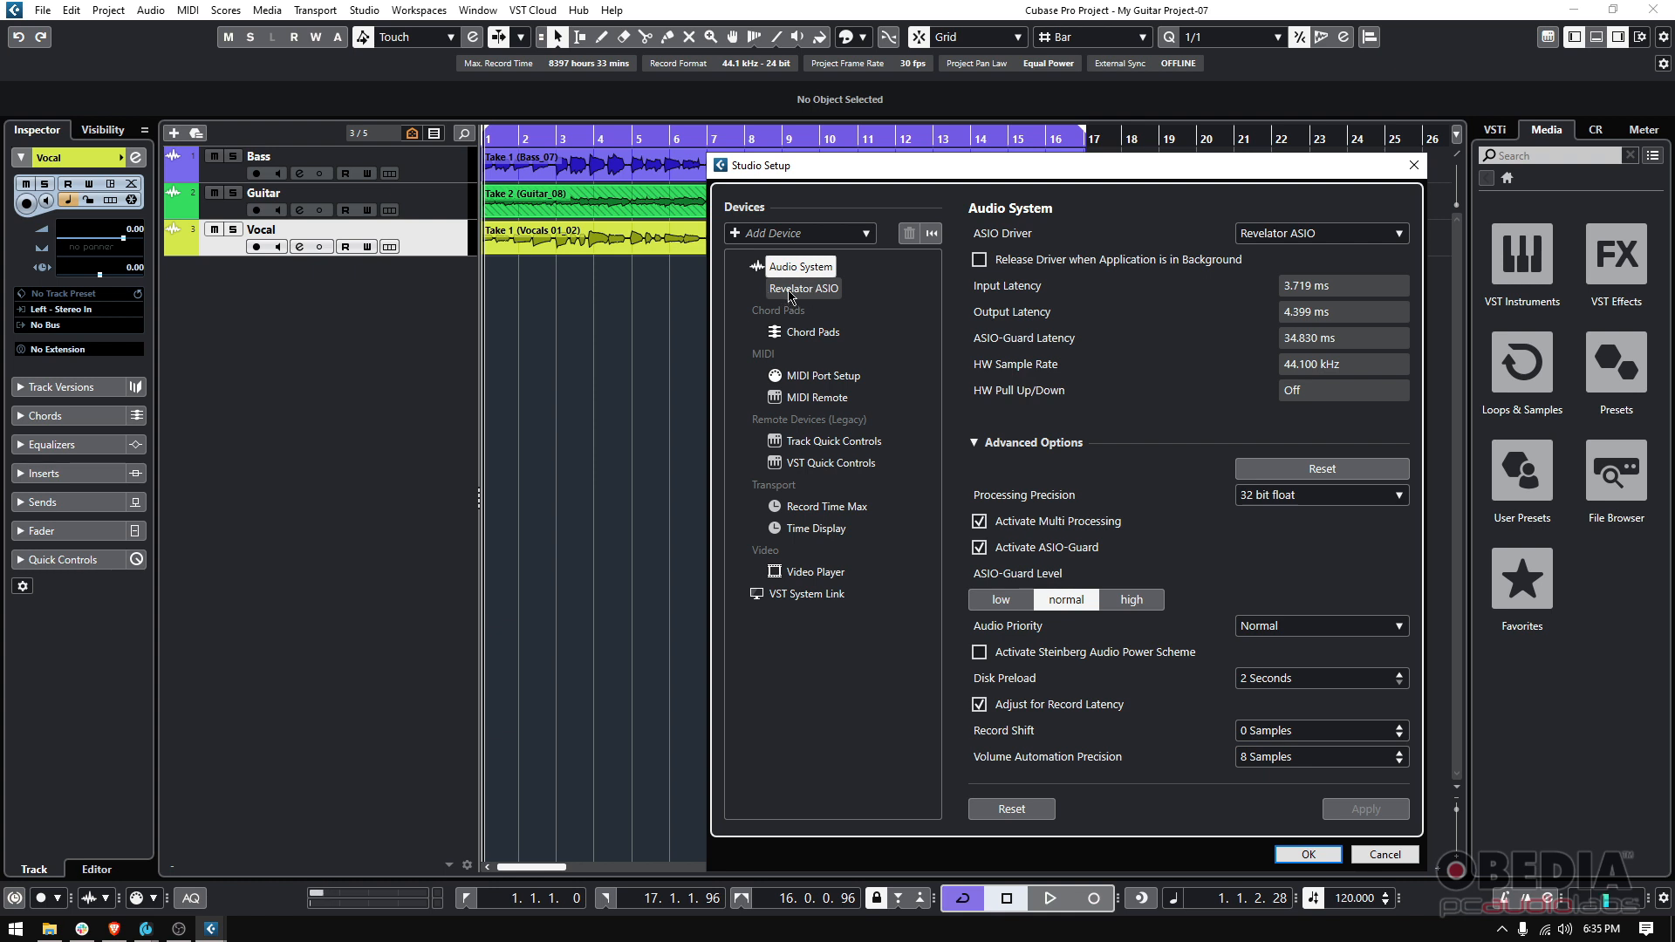
{"action": "left_click", "coordinate": [784, 295]}
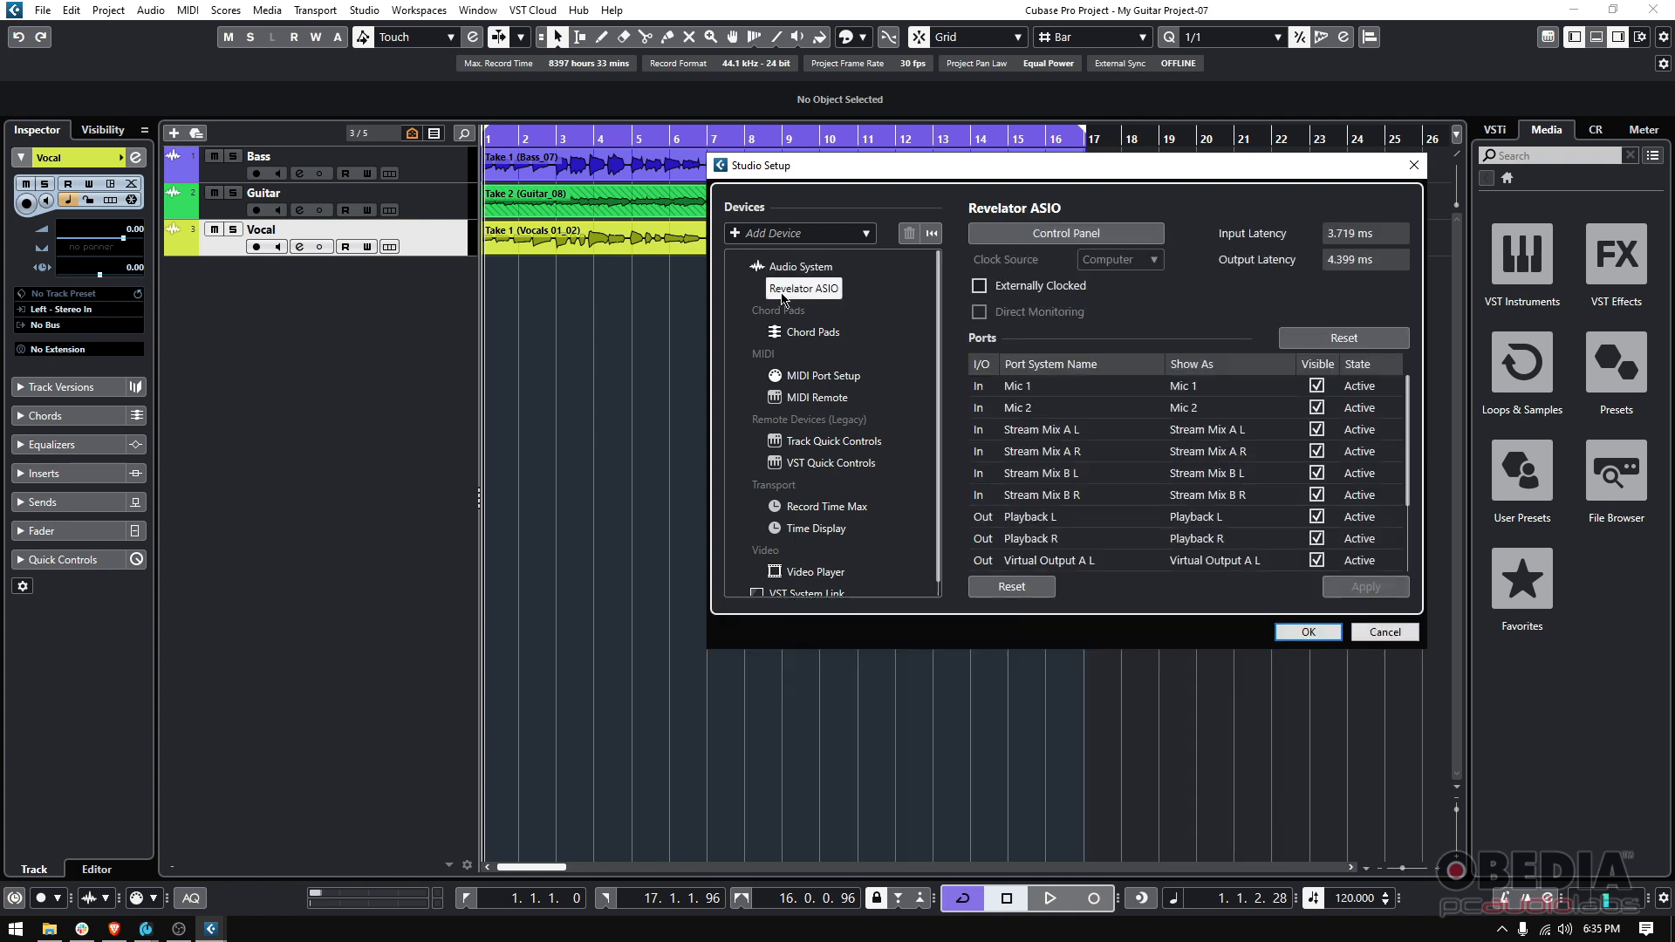
{"action": "scroll", "coordinate": [1058, 465], "scroll_direction": "down", "scroll_amount": 3}
{"action": "scroll", "coordinate": [1055, 458], "scroll_direction": "up", "scroll_amount": 4}
{"action": "scroll", "coordinate": [1352, 454], "scroll_direction": "down", "scroll_amount": 2}
{"action": "scroll", "coordinate": [1344, 514], "scroll_direction": "up", "scroll_amount": 2}
{"action": "left_click", "coordinate": [796, 269]}
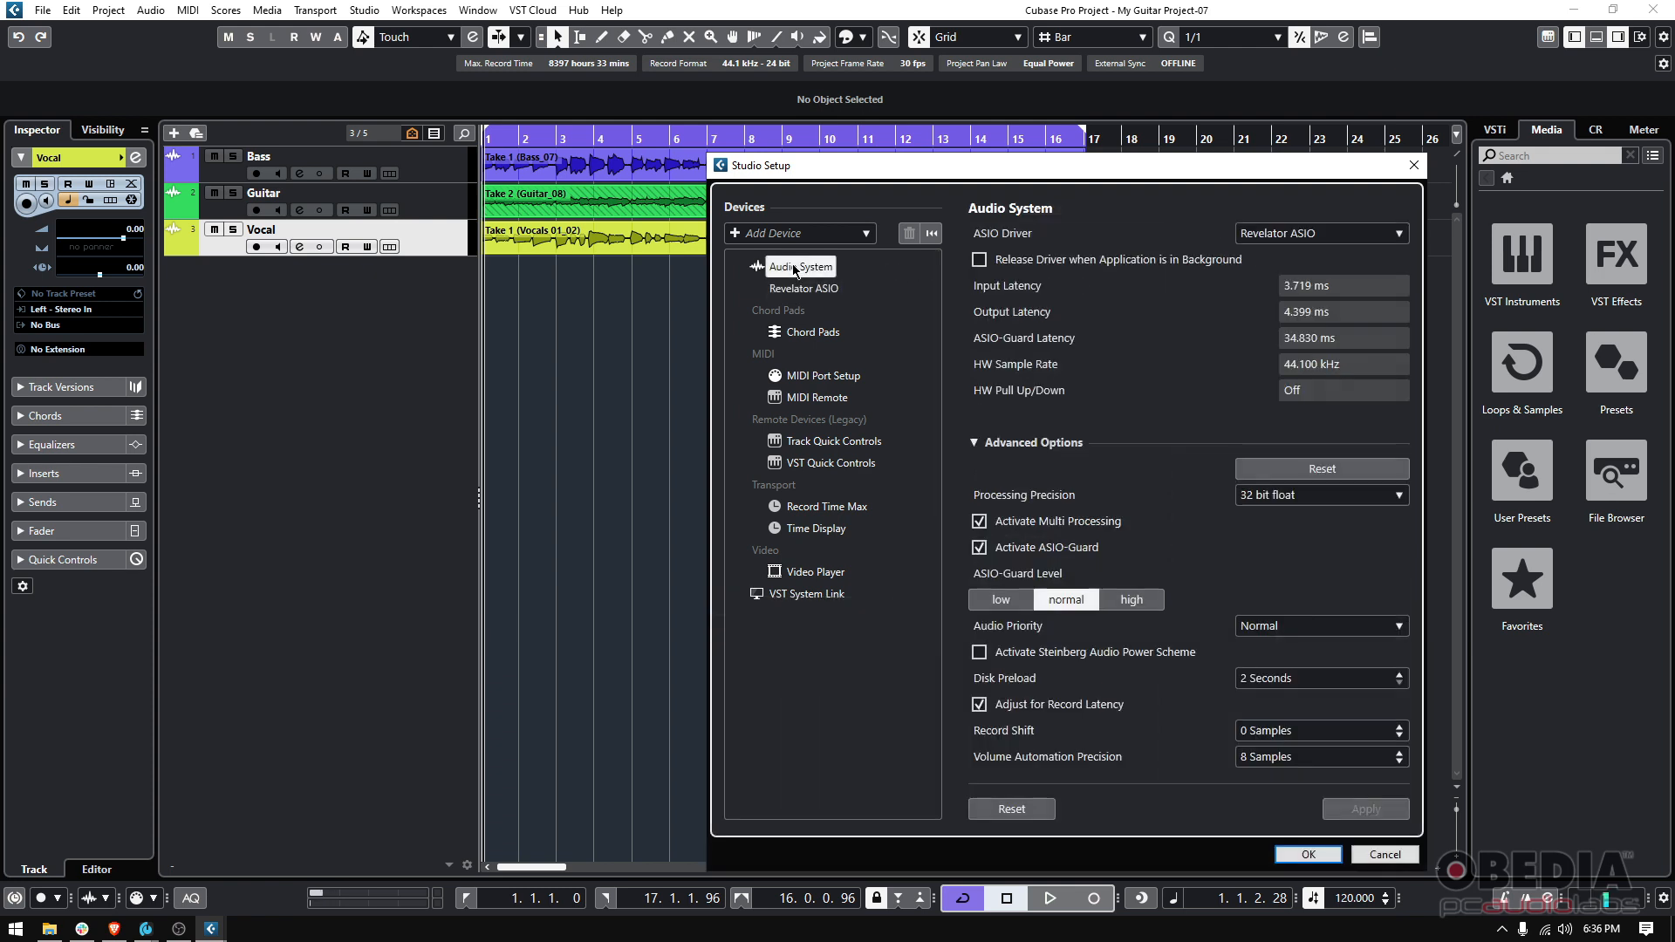
{"action": "left_click", "coordinate": [802, 289]}
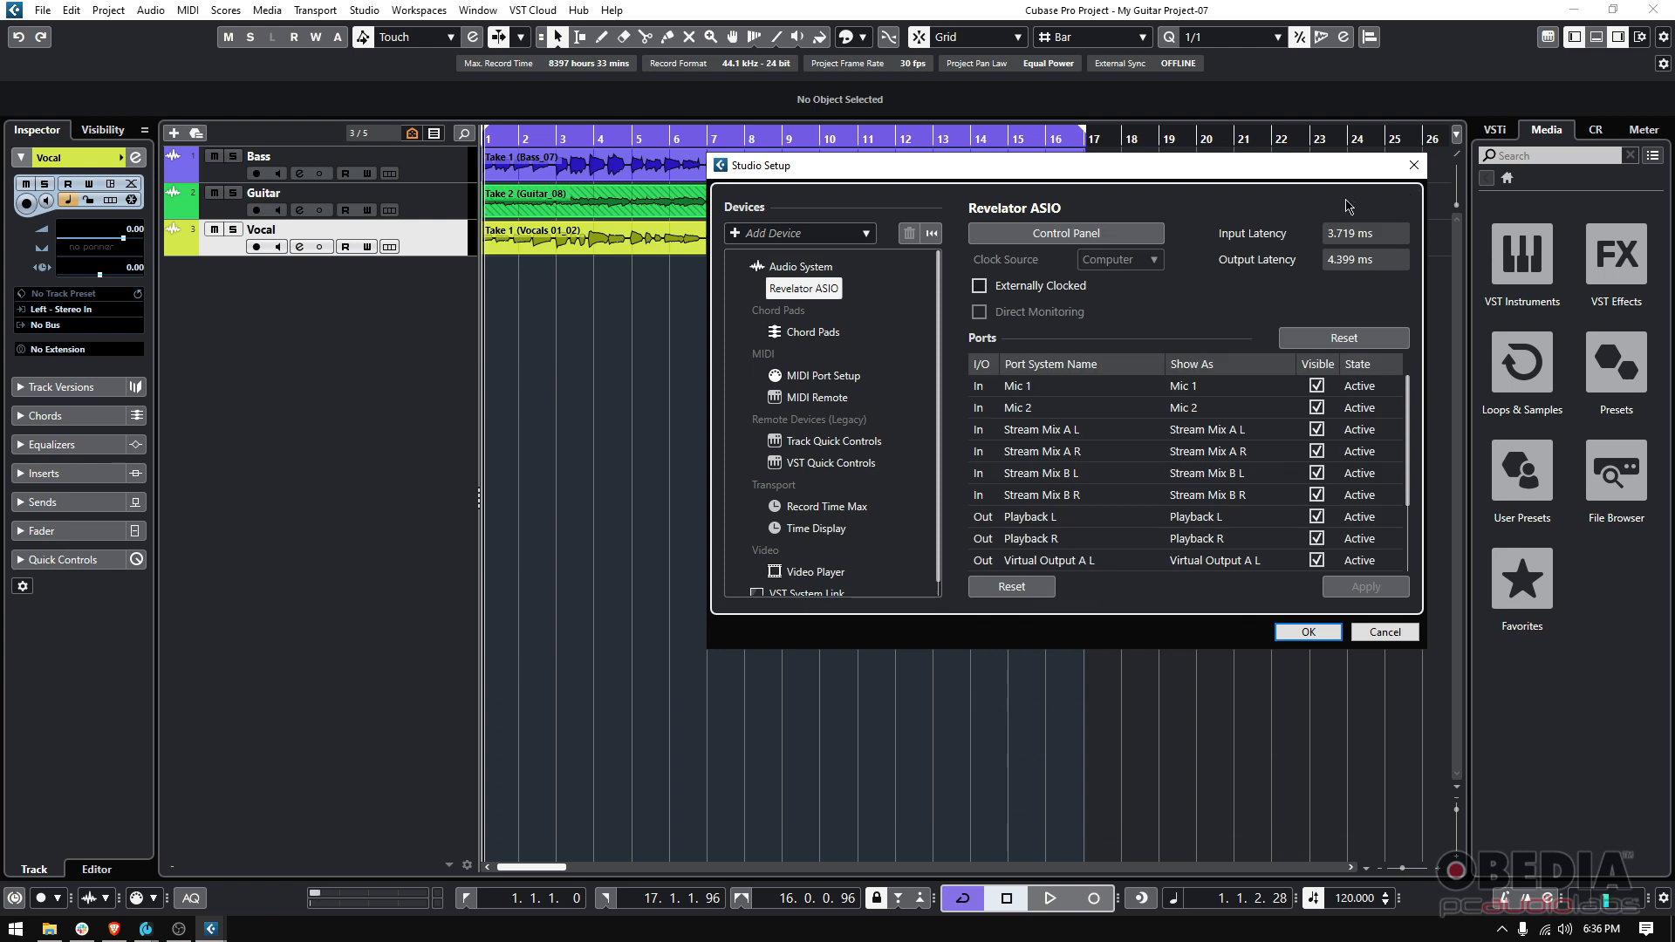
Open the Revelator ASIO control panel, then confirm the Studio Setup settings with OK
{"action": "left_click", "coordinate": [1090, 234]}
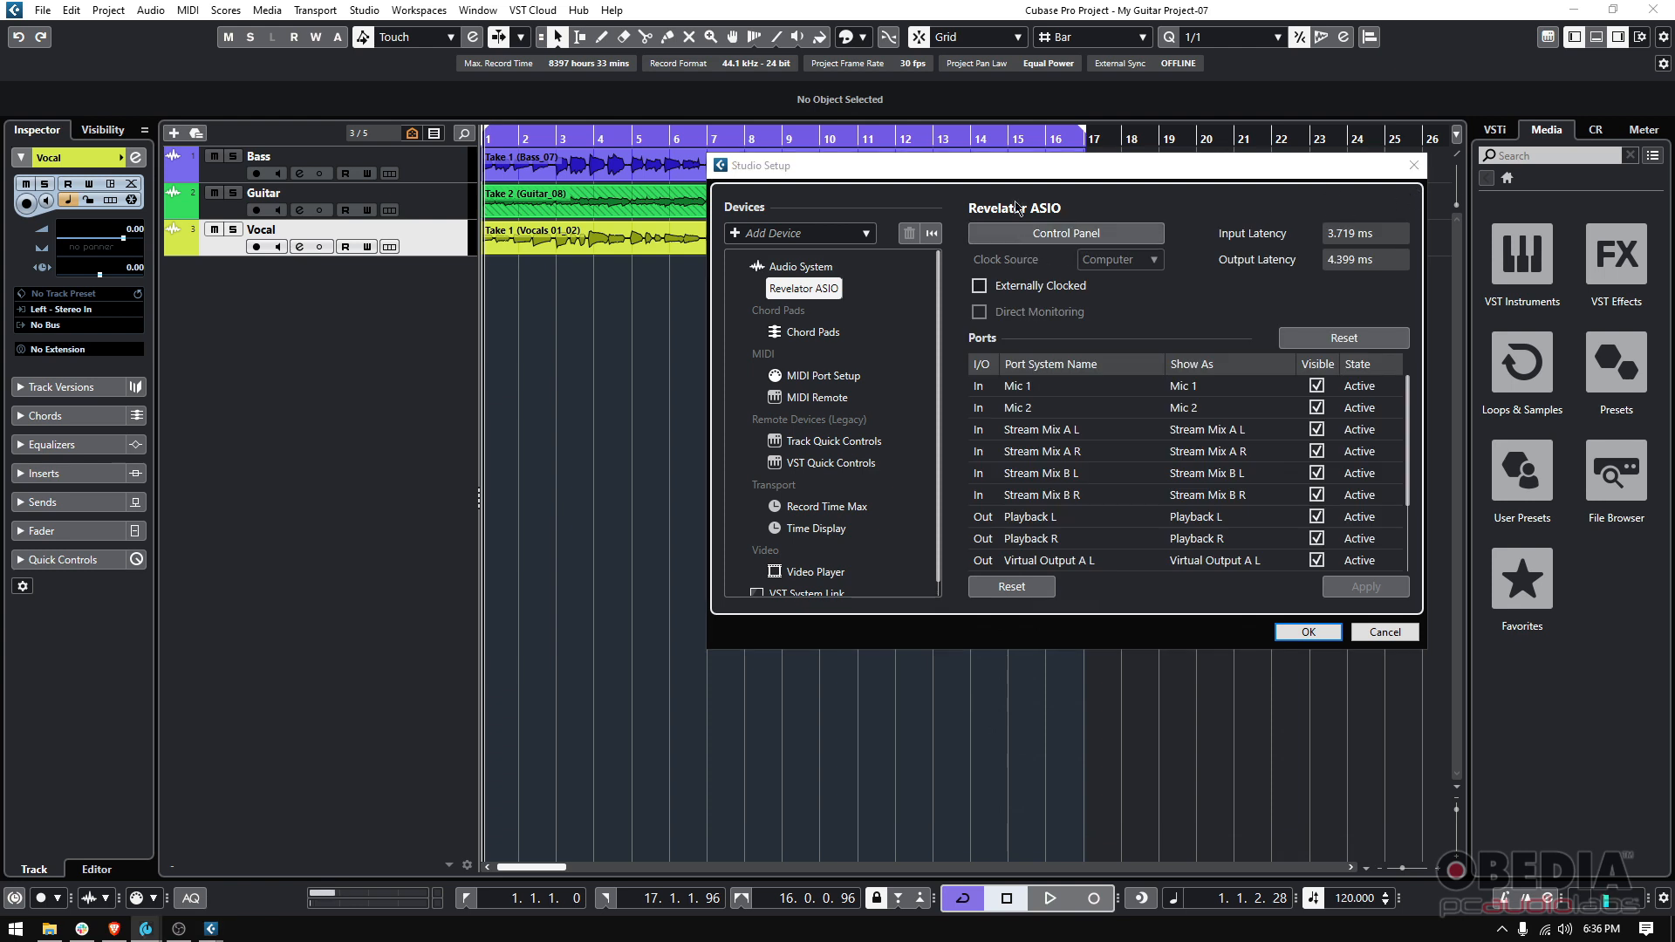
{"action": "left_click_drag", "start_coordinate": [1049, 169], "coordinate": [989, 200]}
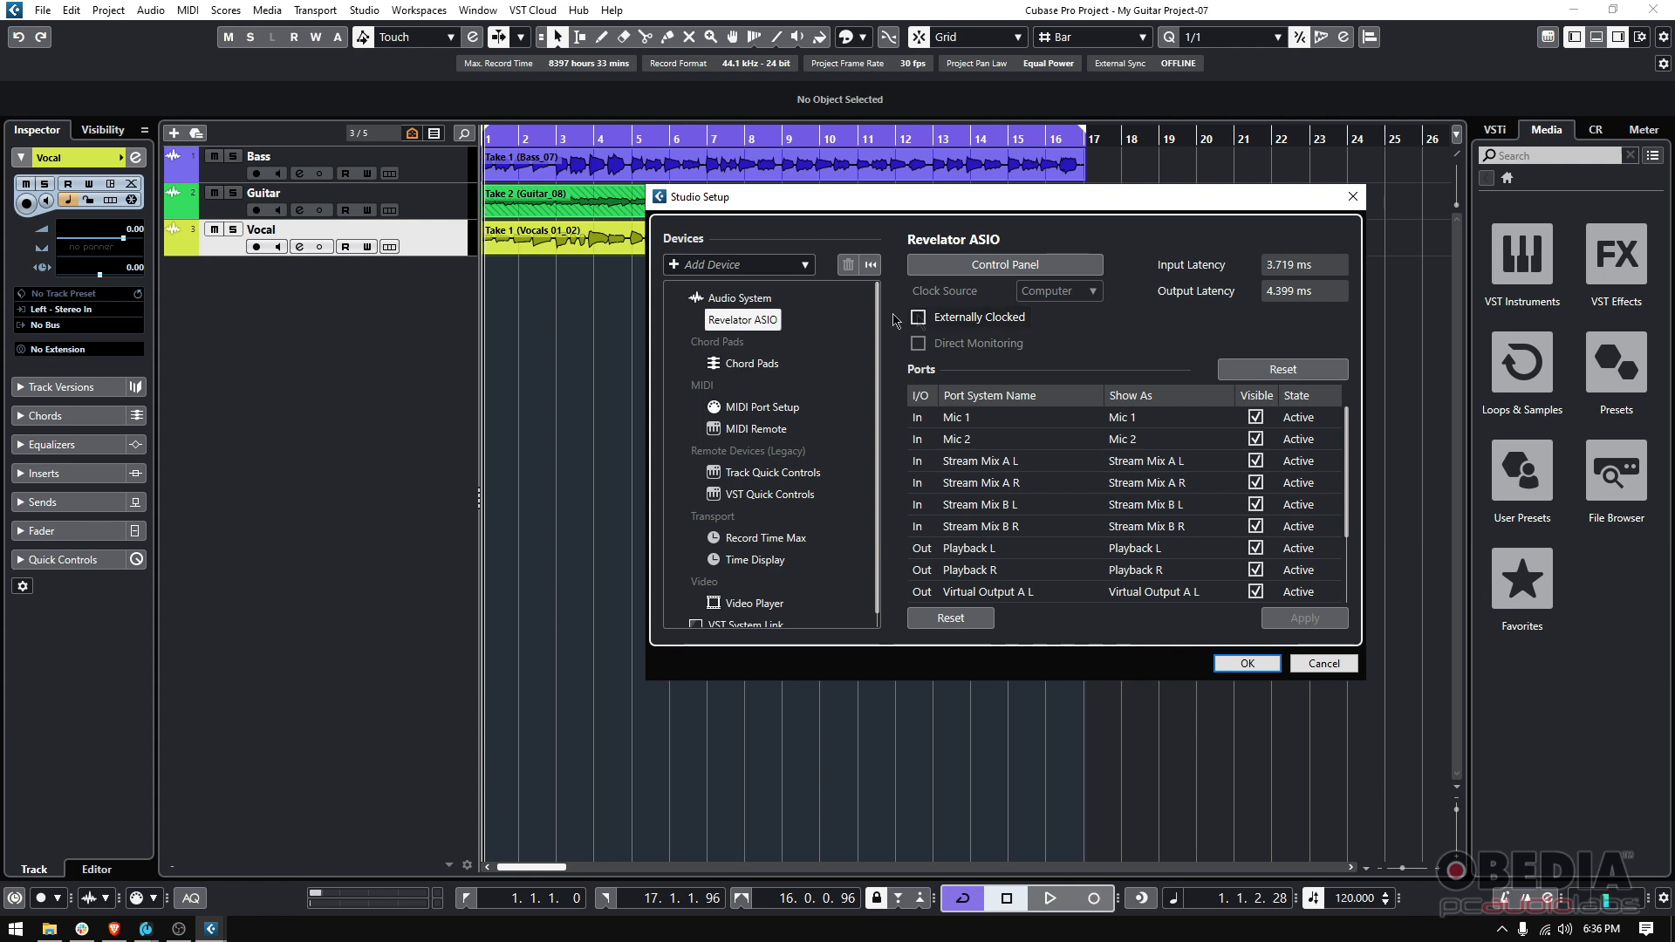
{"action": "left_click", "coordinate": [740, 298]}
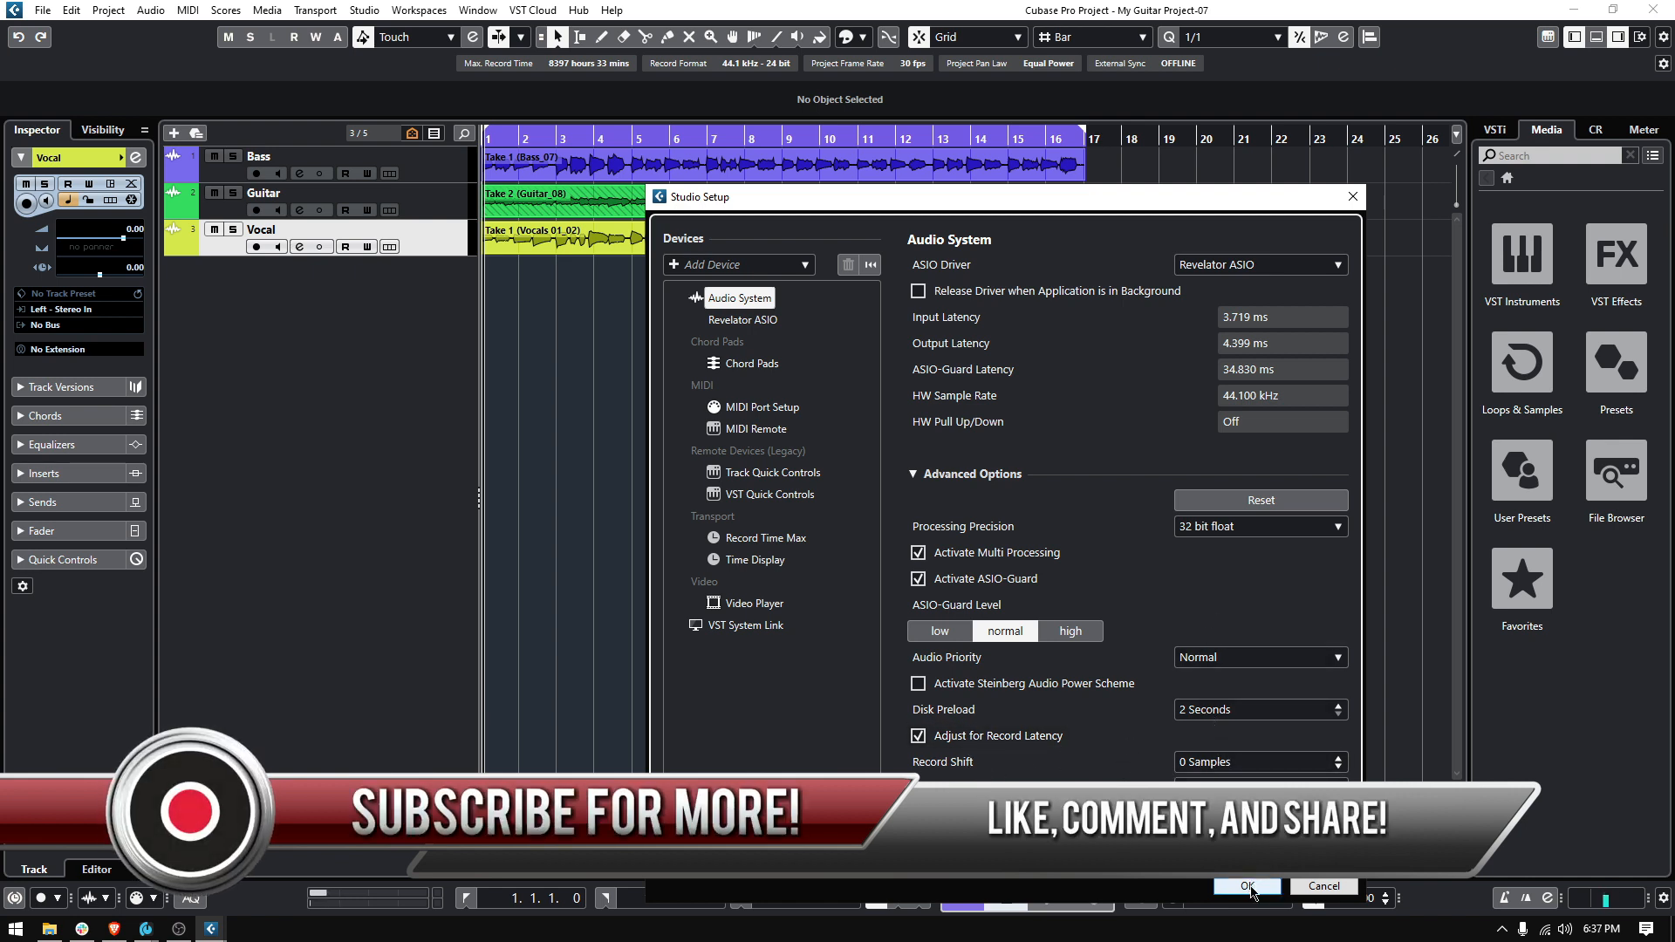
{"action": "left_click", "coordinate": [1247, 886]}
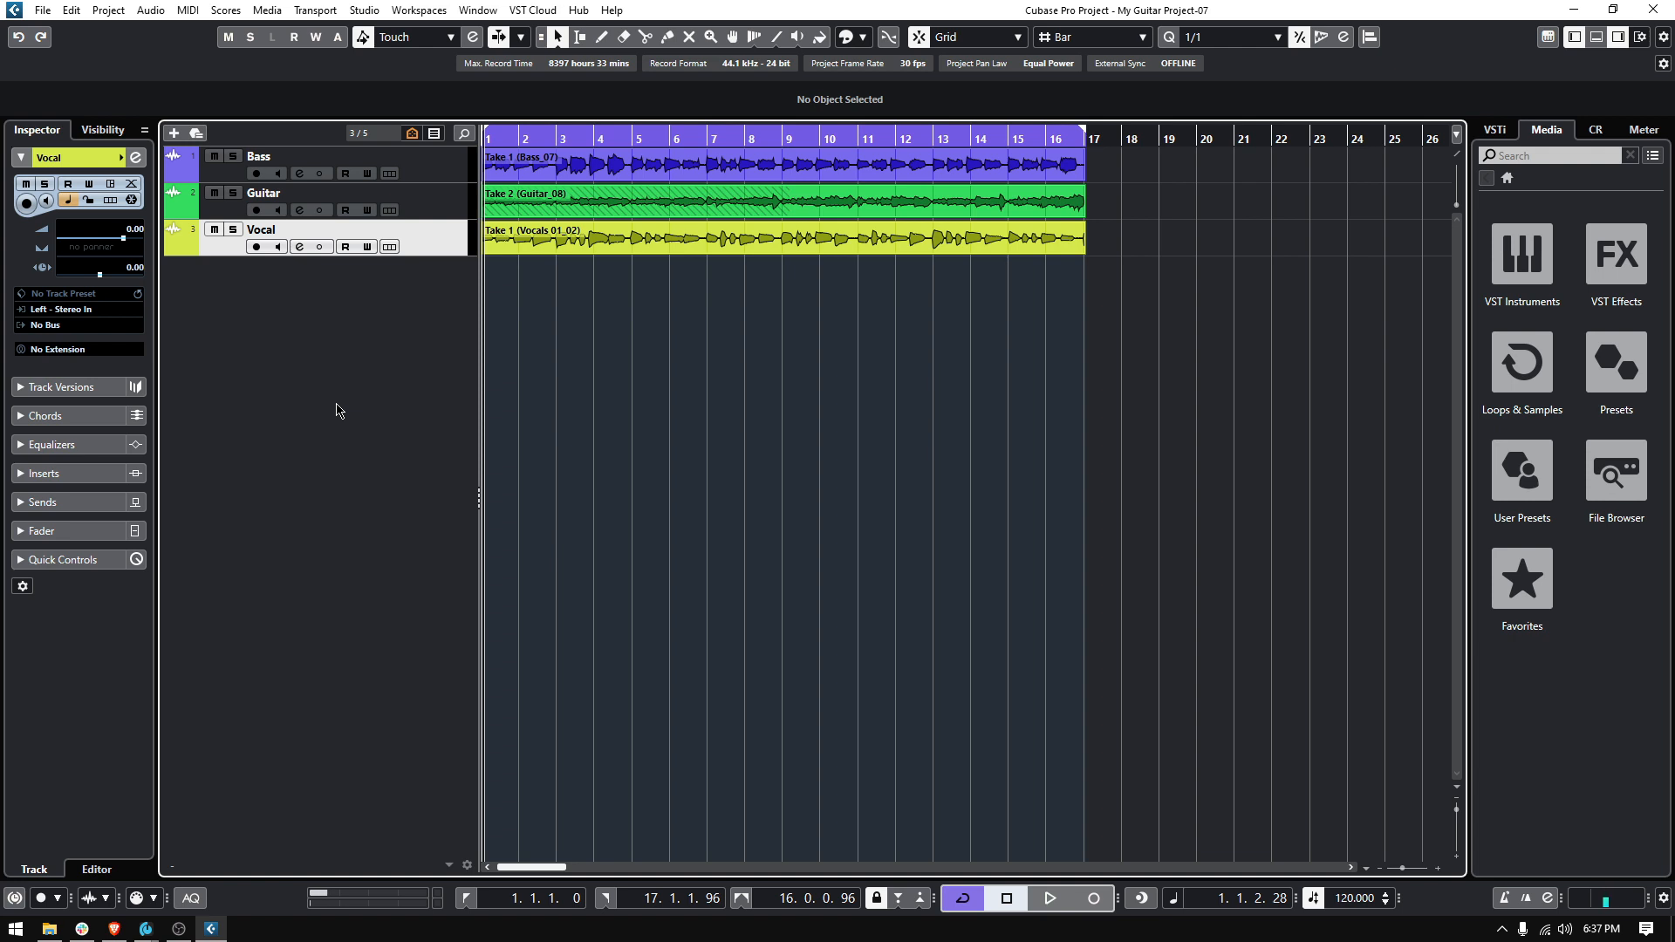
{"action": "left_click", "coordinate": [366, 11]}
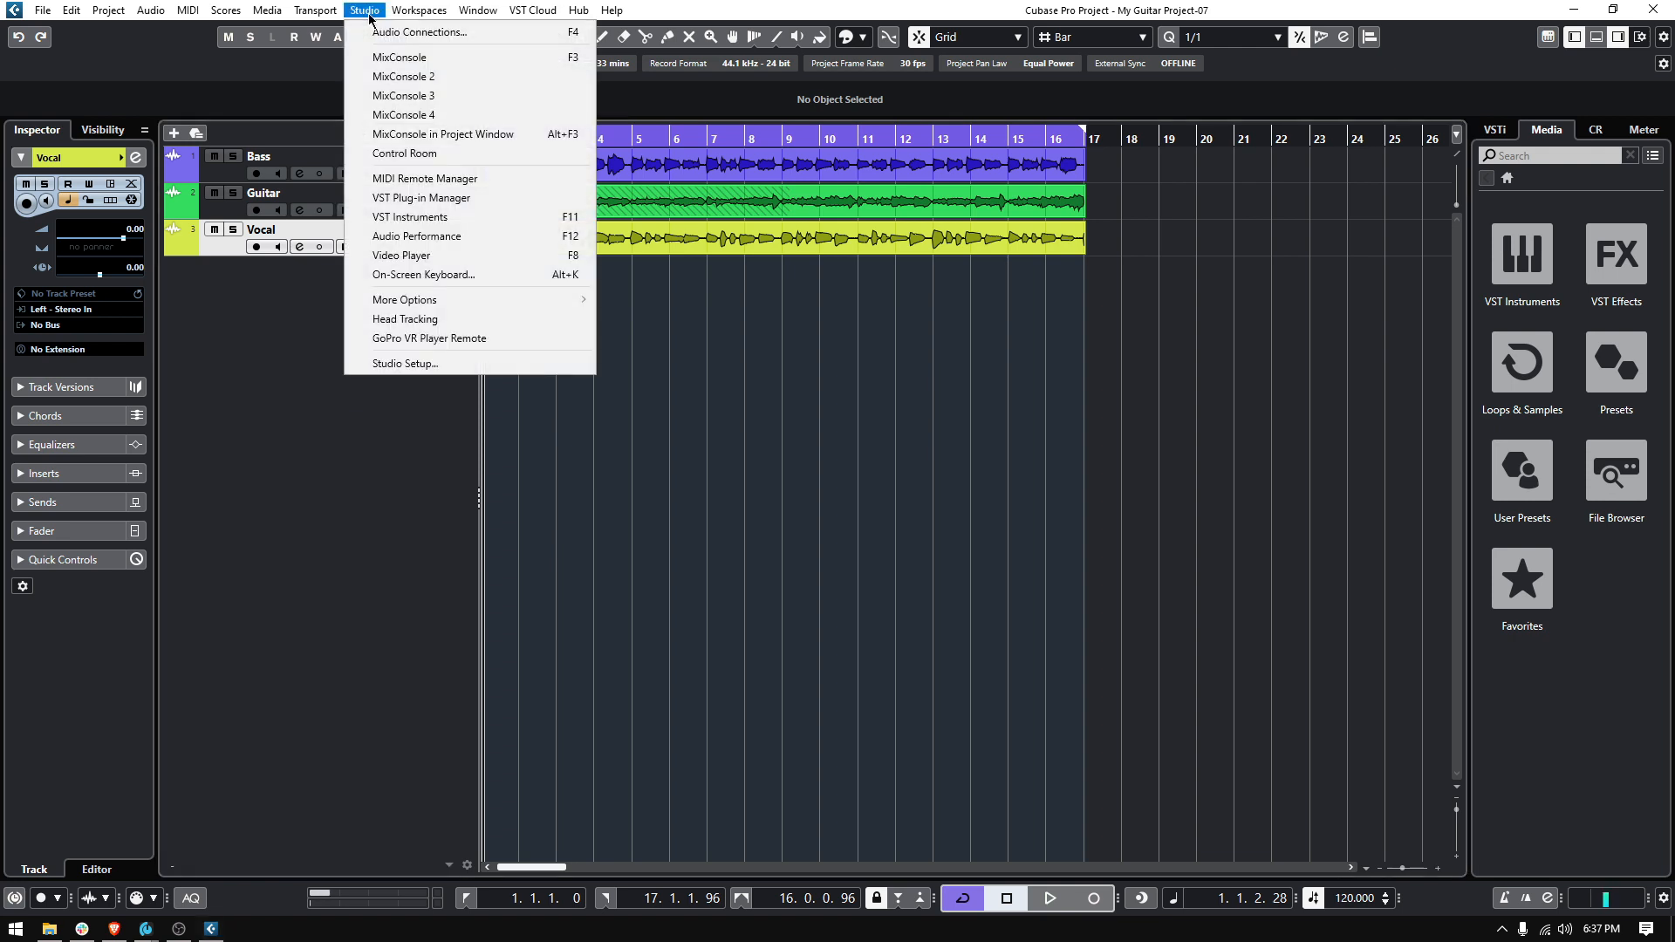
{"action": "left_click", "coordinate": [377, 424]}
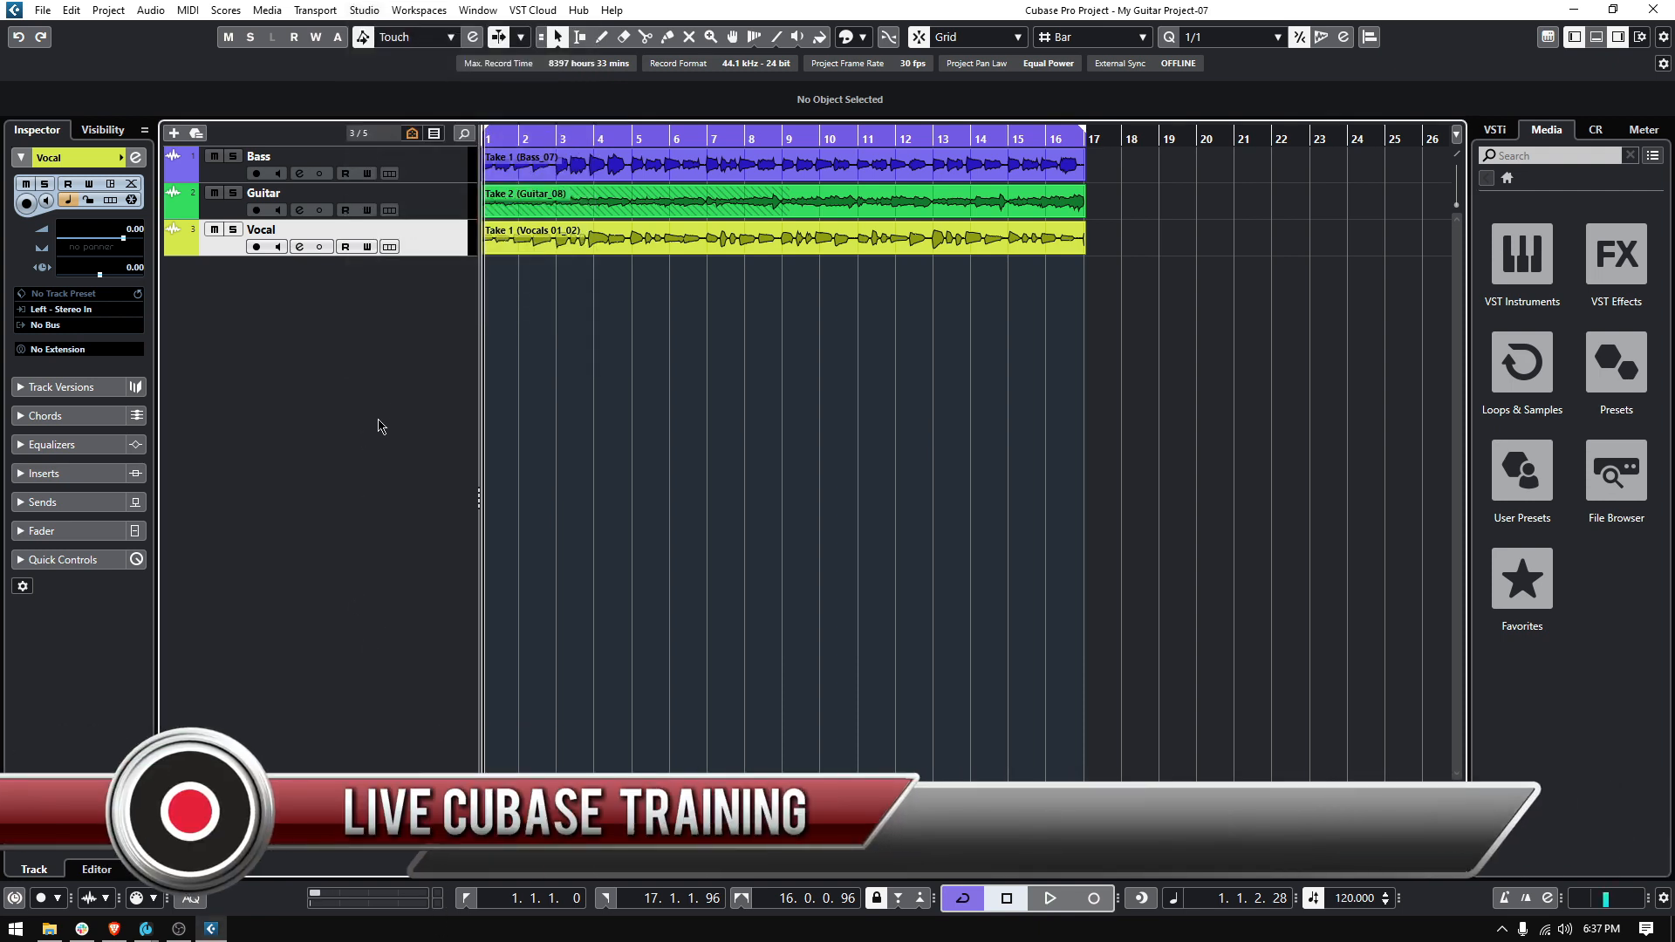